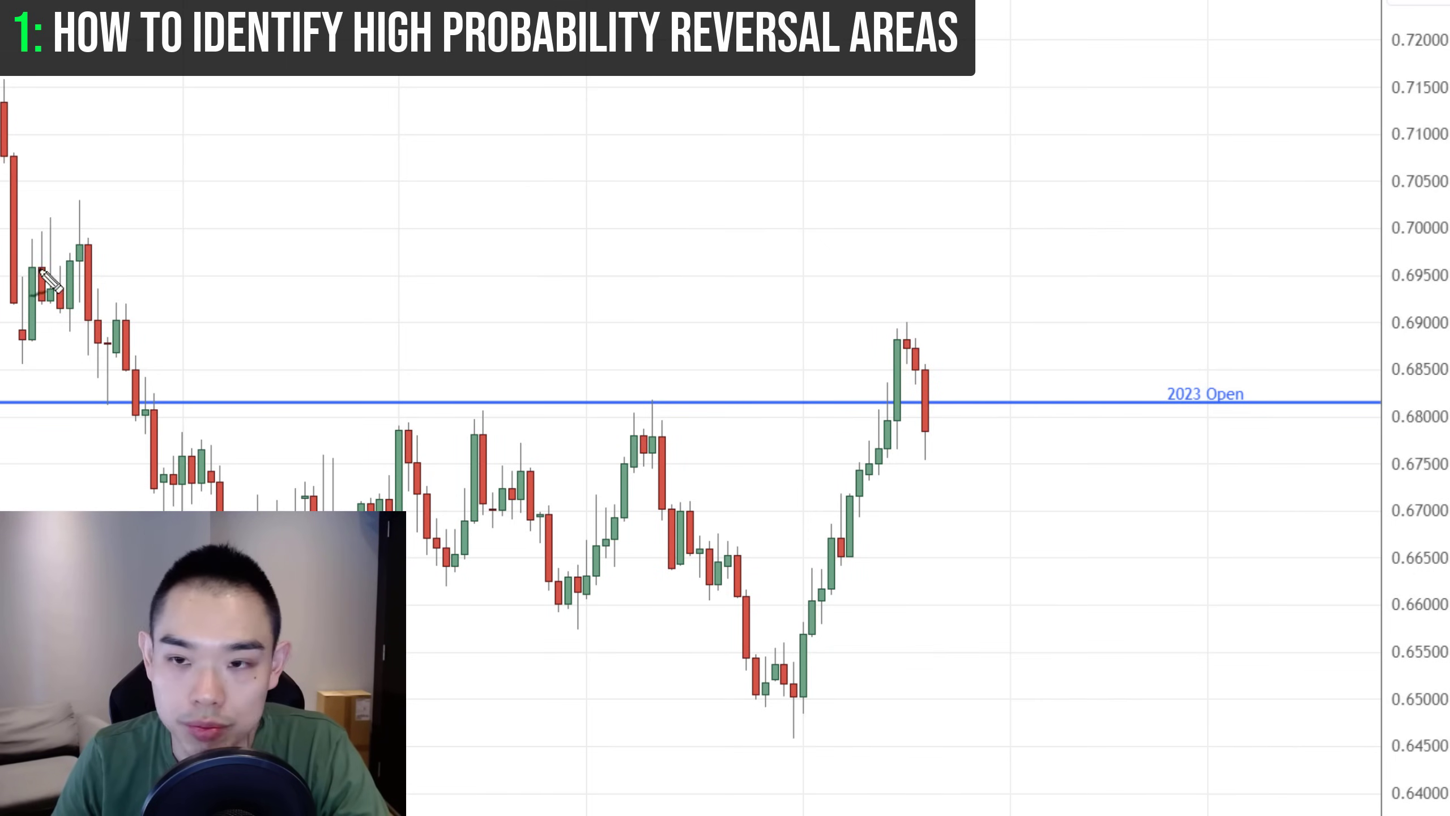
- Sketch the rally to the peak and the drop to 2023 Open, clear it, and advance one bar
{"action": "mouse_move", "coordinate": [876, 432]}
{"action": "left_mouse_down"}
{"action": "mouse_move", "coordinate": [920, 342]}
{"action": "mouse_move", "coordinate": [908, 331]}
{"action": "mouse_move", "coordinate": [902, 424]}
{"action": "left_mouse_up"}
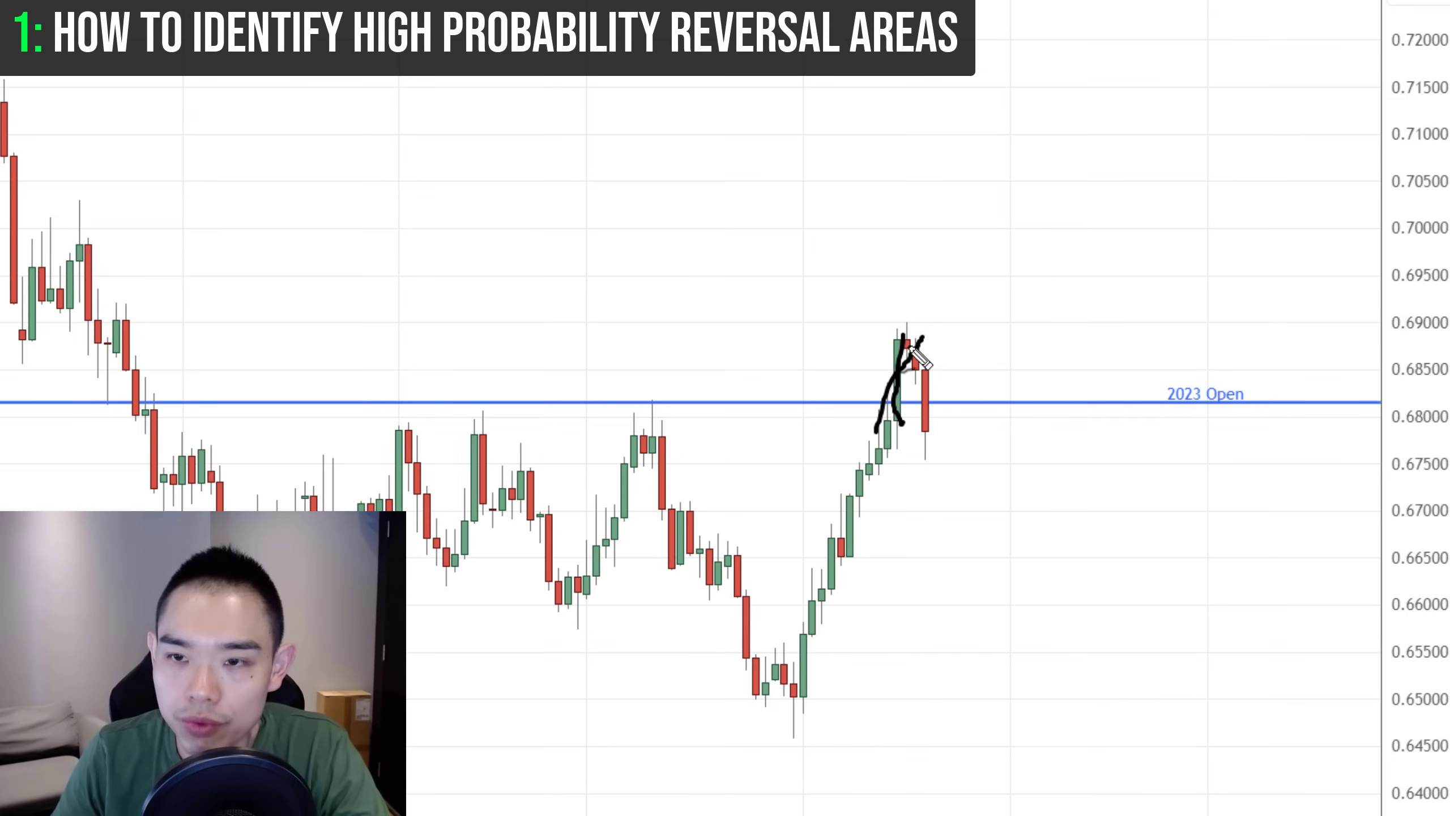
{"action": "mouse_move", "coordinate": [912, 348]}
{"action": "left_mouse_down"}
{"action": "mouse_move", "coordinate": [915, 412]}
{"action": "mouse_move", "coordinate": [932, 428]}
{"action": "left_mouse_up"}
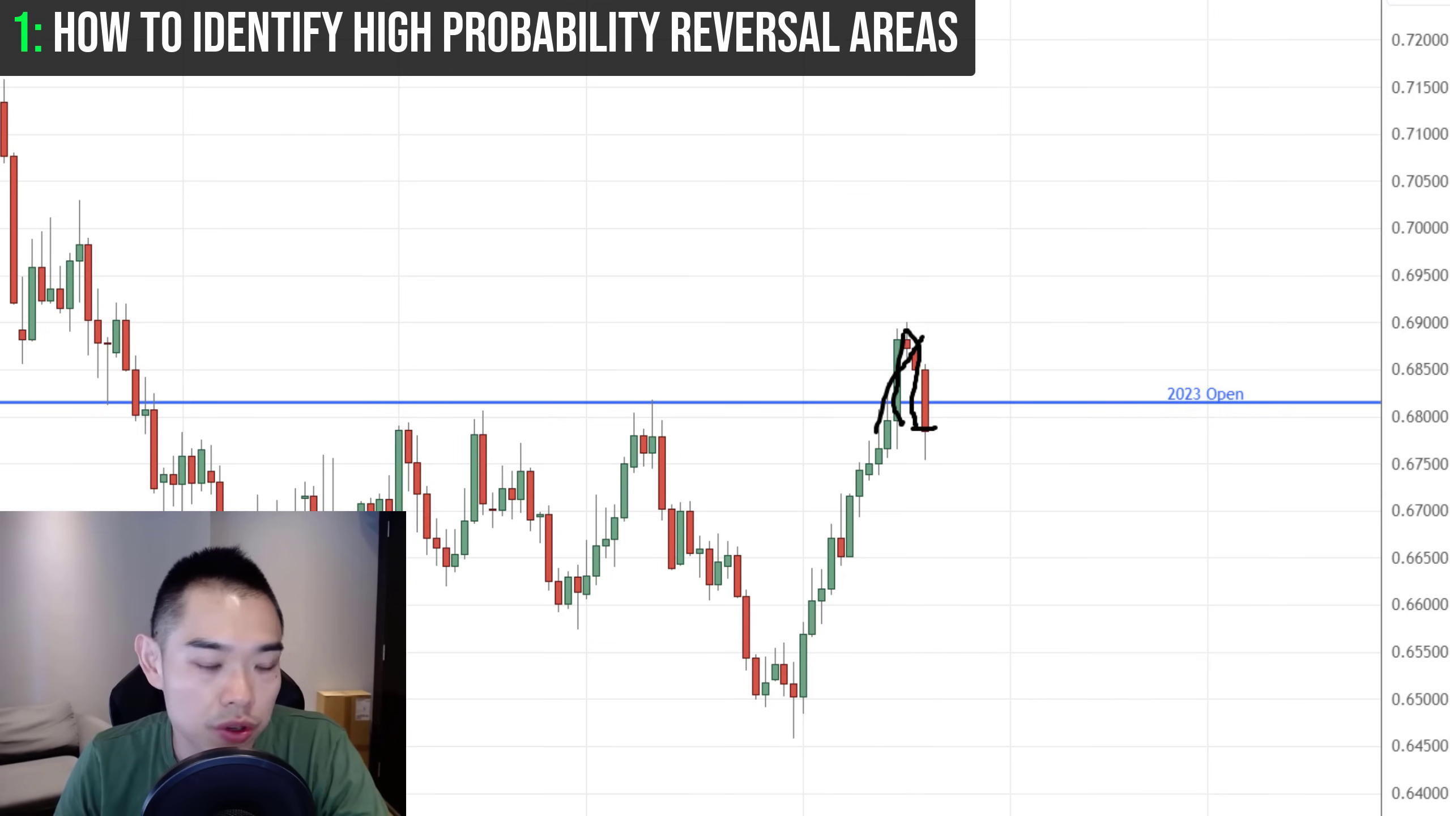
{"action": "key", "text": "Escape"}
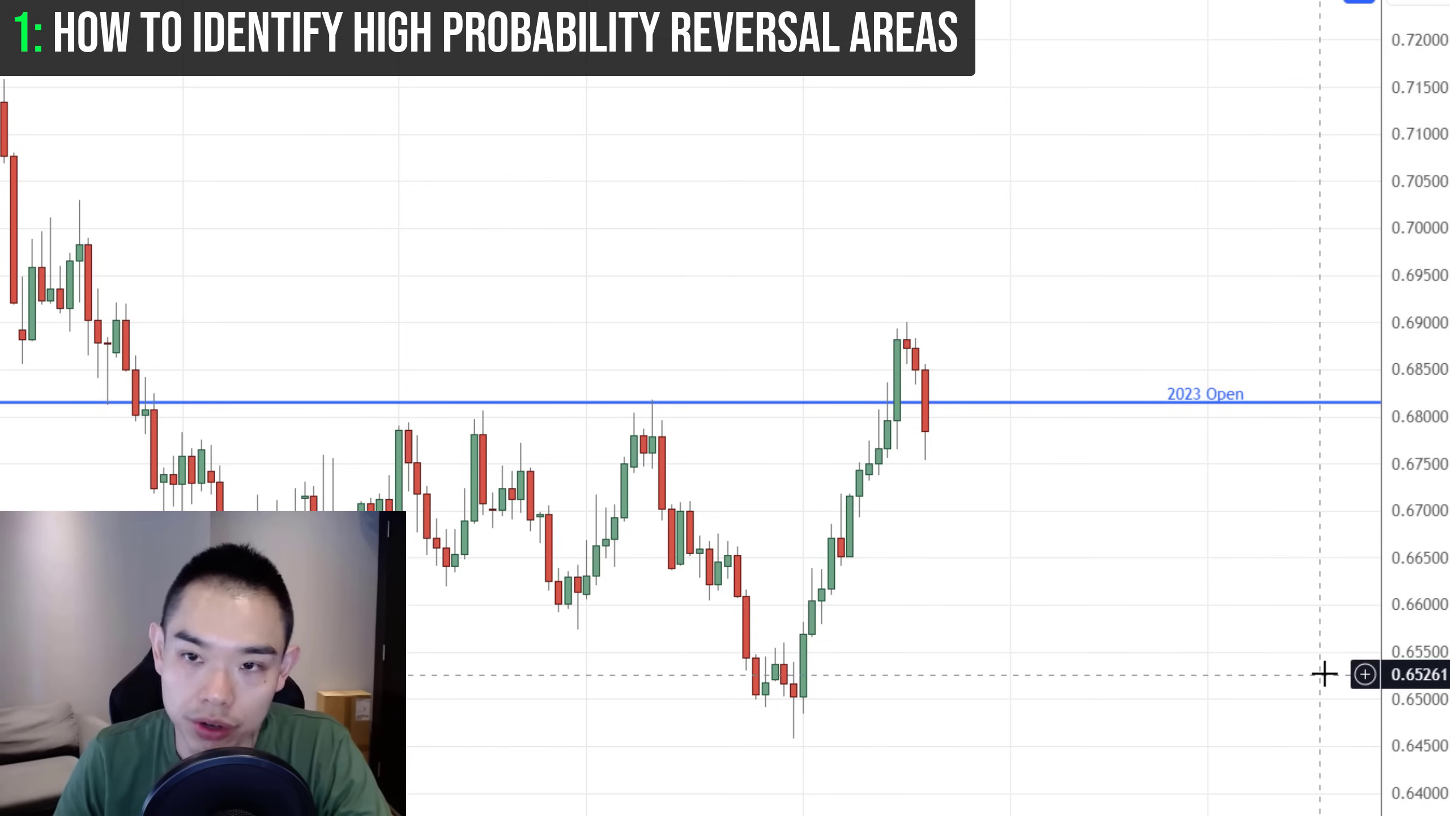
{"action": "key", "text": "shift+Right"}
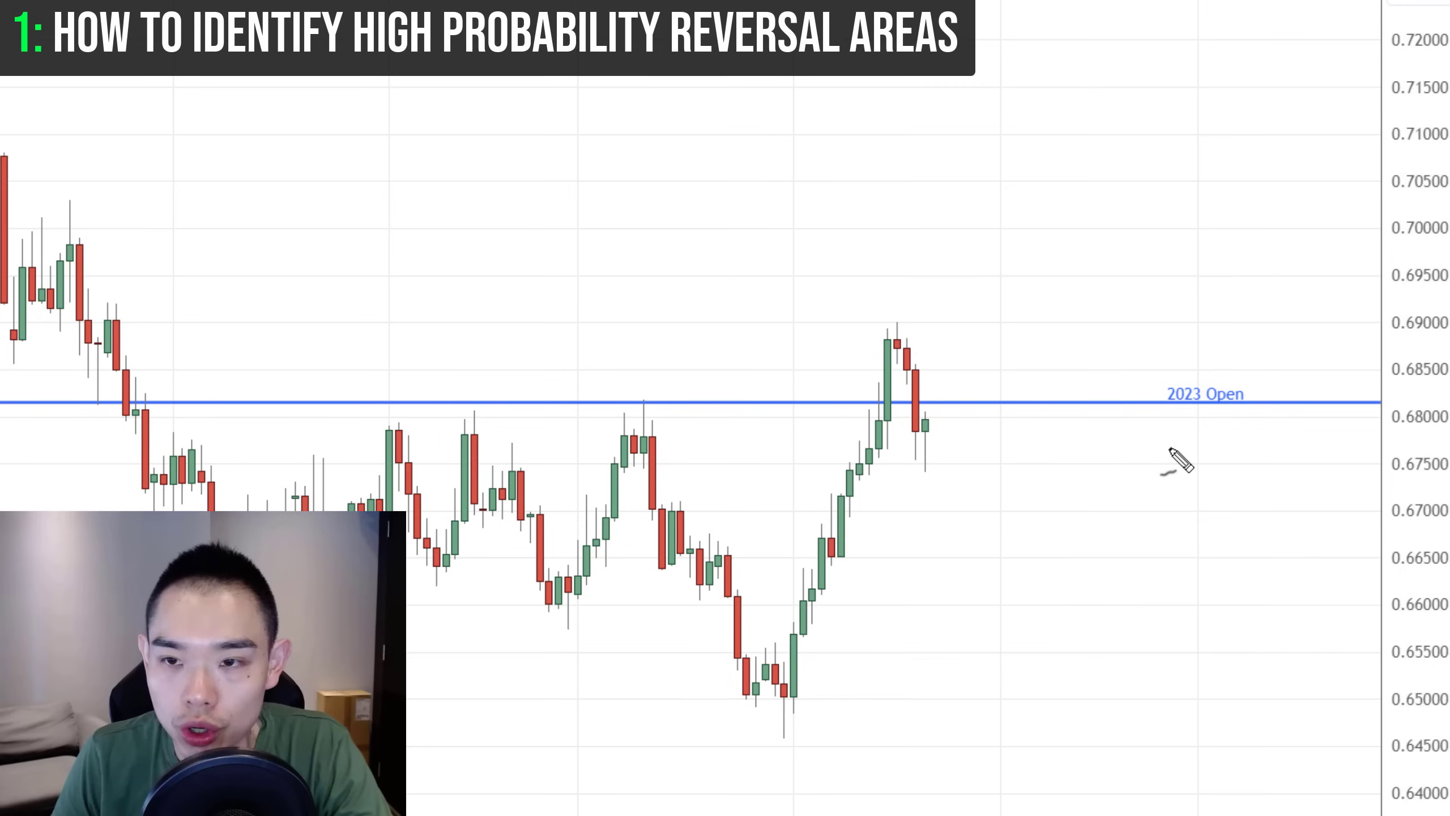
- Sketch levels under the latest candle, above the peak and under the lows, then erase them
{"action": "left_click_drag", "start_coordinate": [918, 432], "coordinate": [946, 433]}
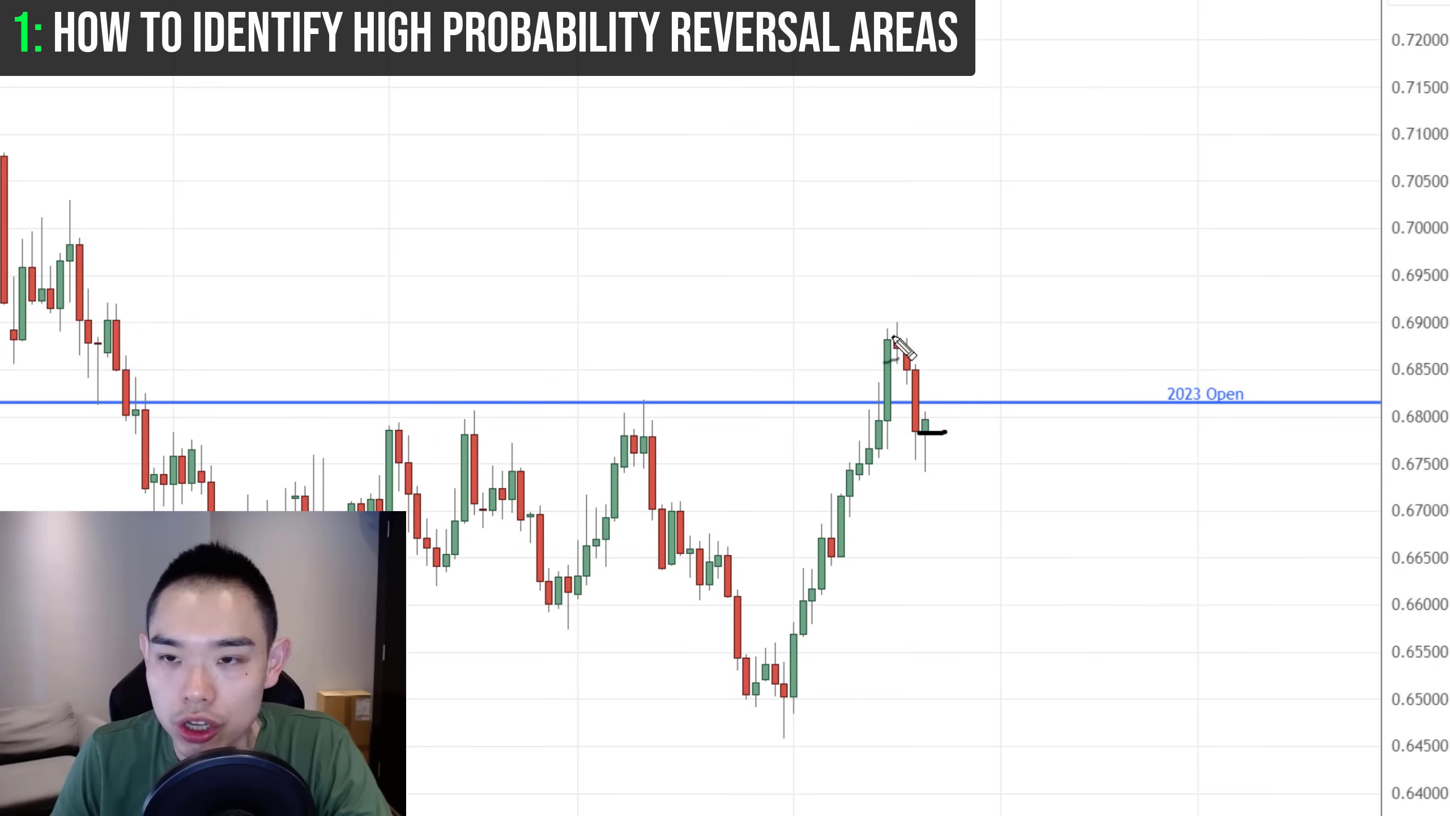
{"action": "left_click_drag", "start_coordinate": [873, 268], "coordinate": [959, 265]}
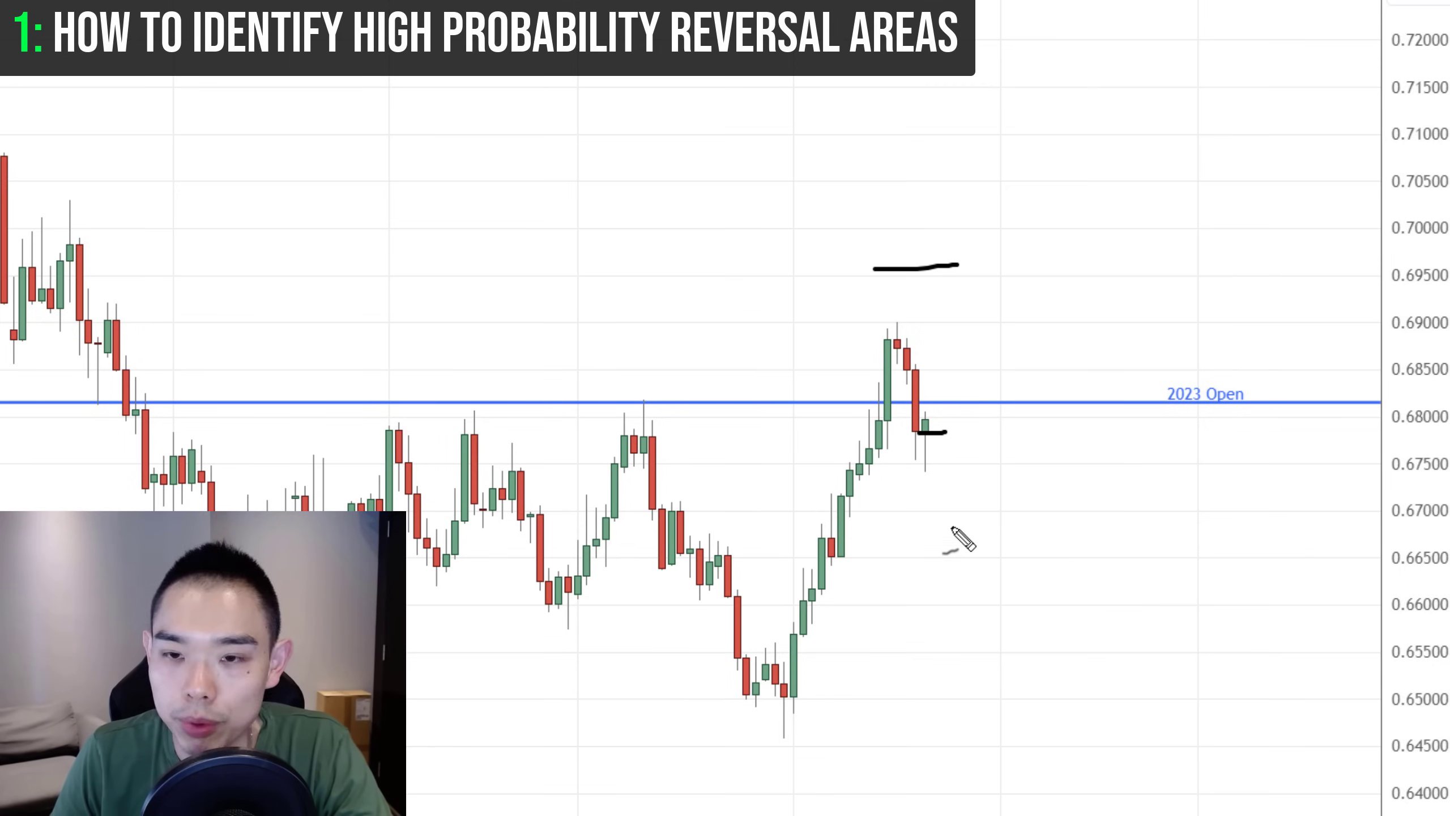
{"action": "left_click_drag", "start_coordinate": [731, 688], "coordinate": [835, 692]}
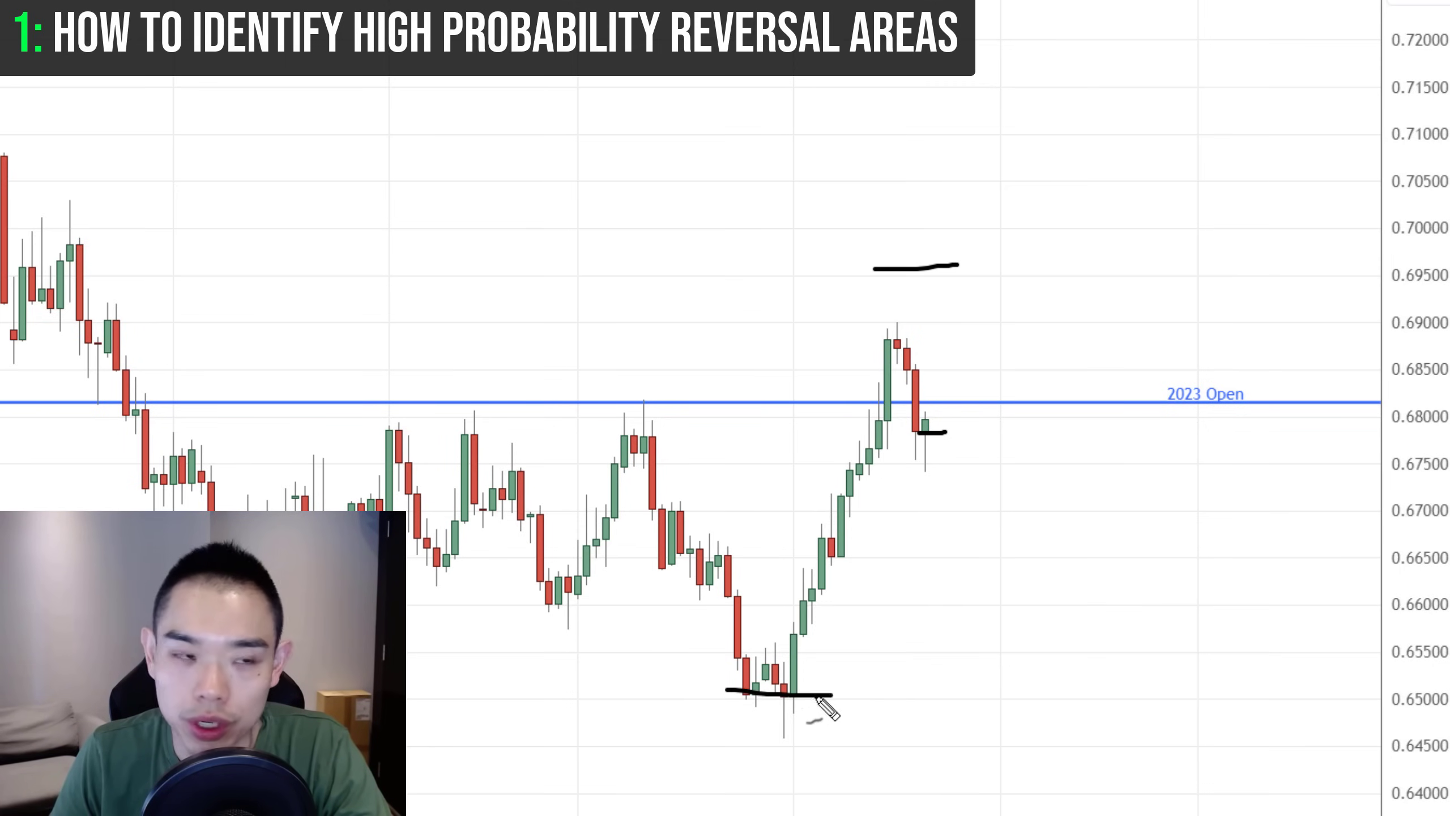
{"action": "scroll", "coordinate": [825, 702], "scroll_direction": "down", "scroll_amount": 3}
{"action": "key", "text": "Escape"}
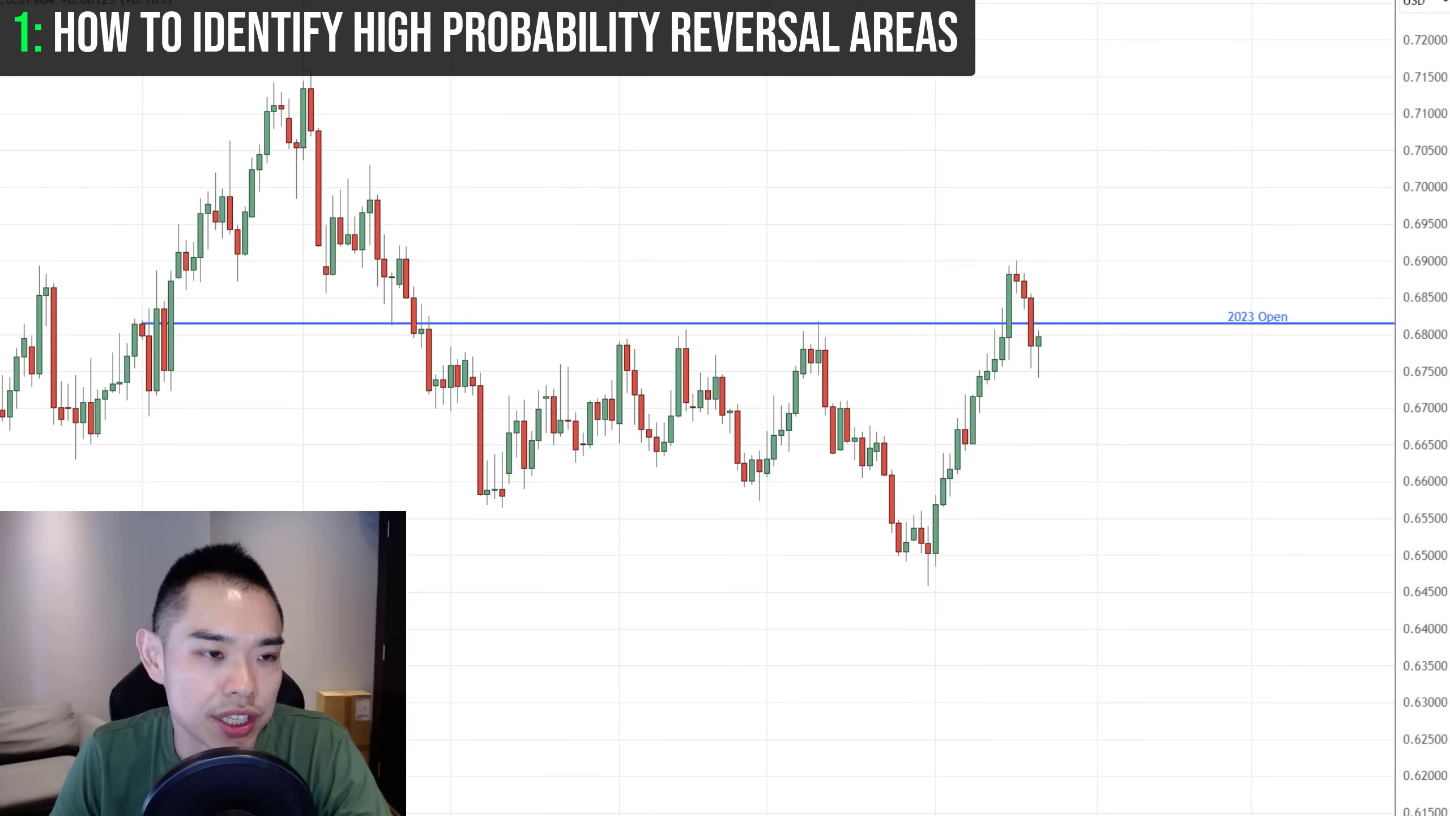
- Place horizontal levels at 0.69459, 0.67840 and 0.65089 with Alt+H
{"action": "key", "text": "alt+h"}
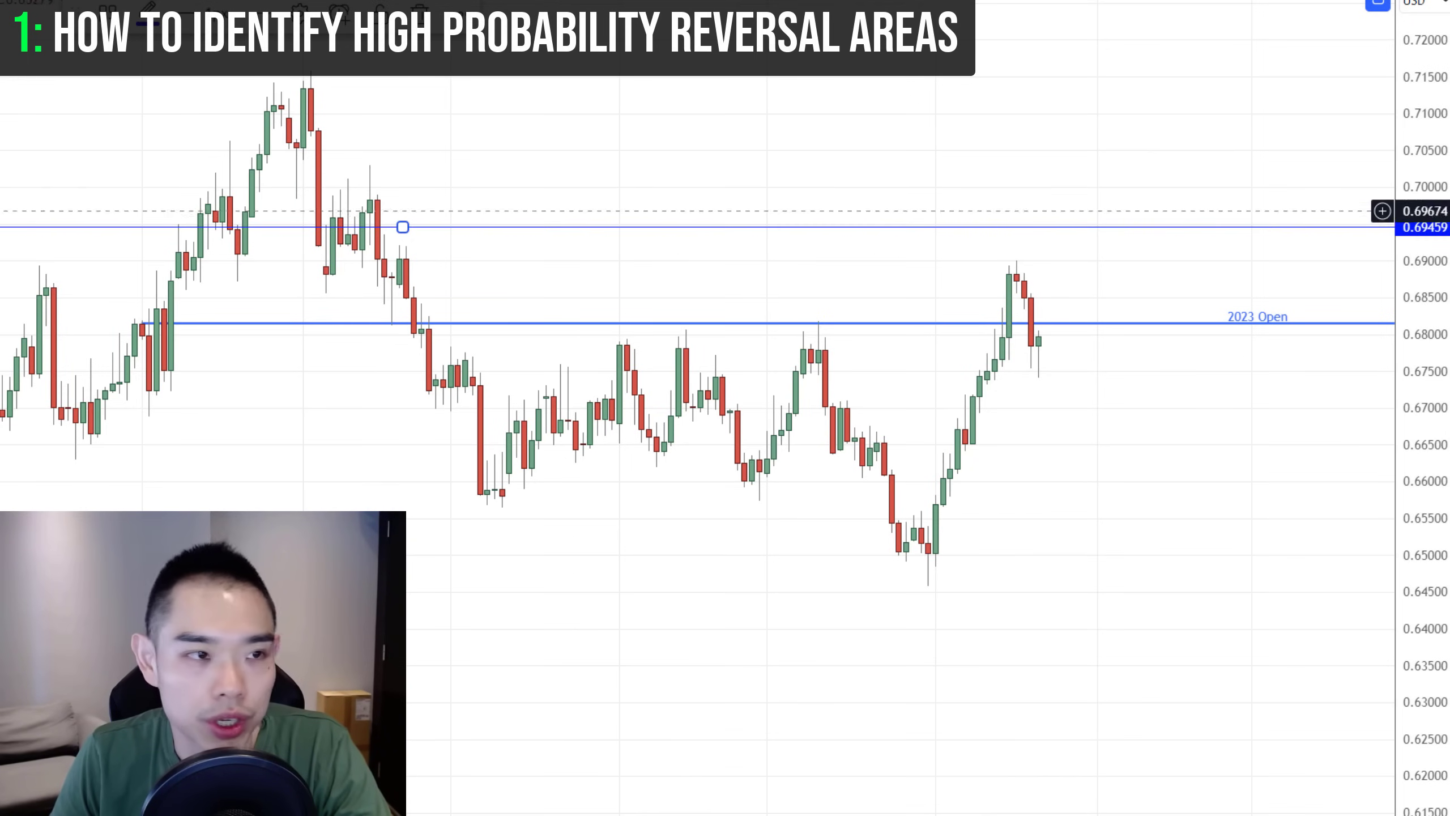
{"action": "left_click", "coordinate": [1204, 247]}
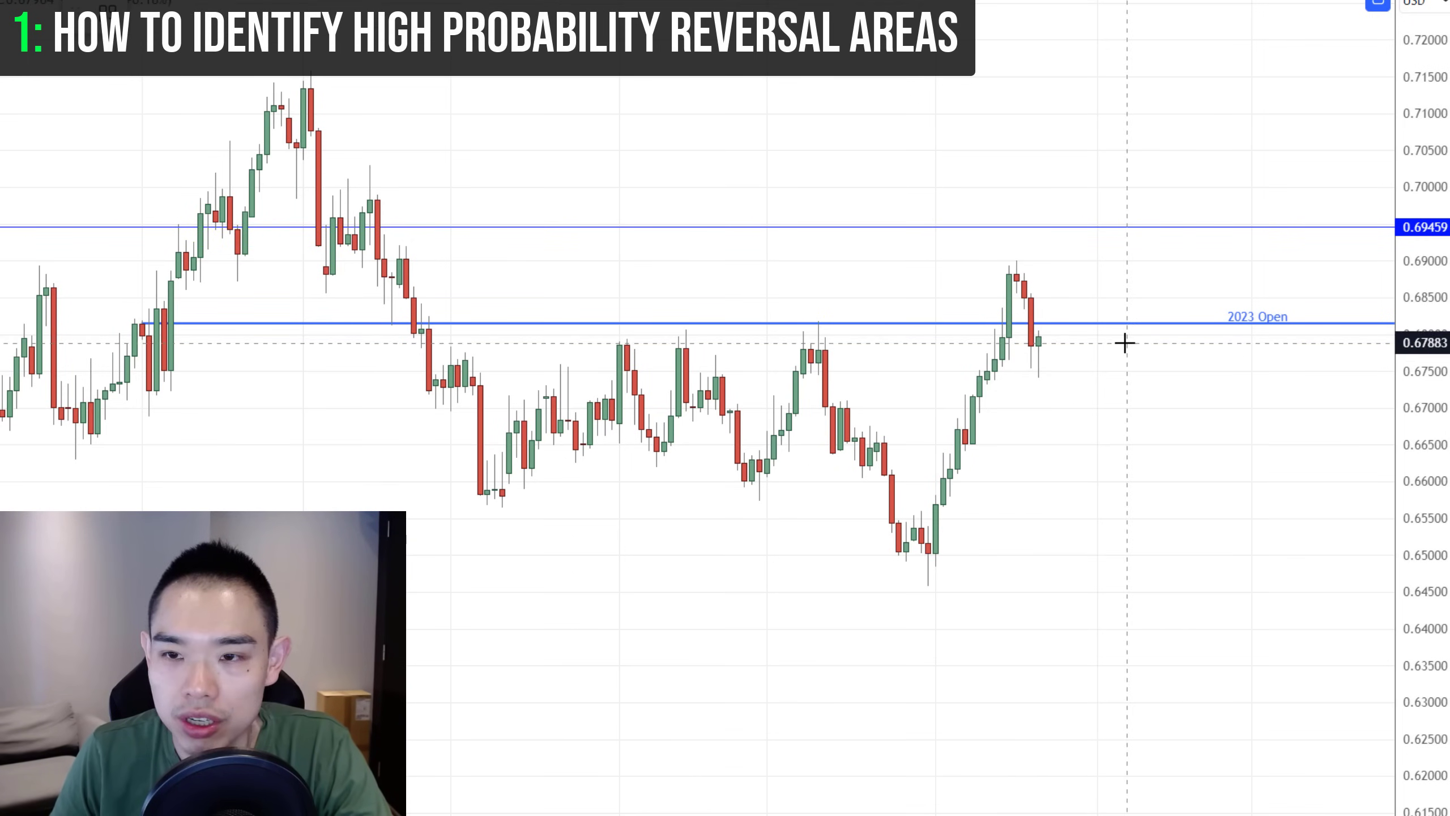
{"action": "key", "text": "alt+h"}
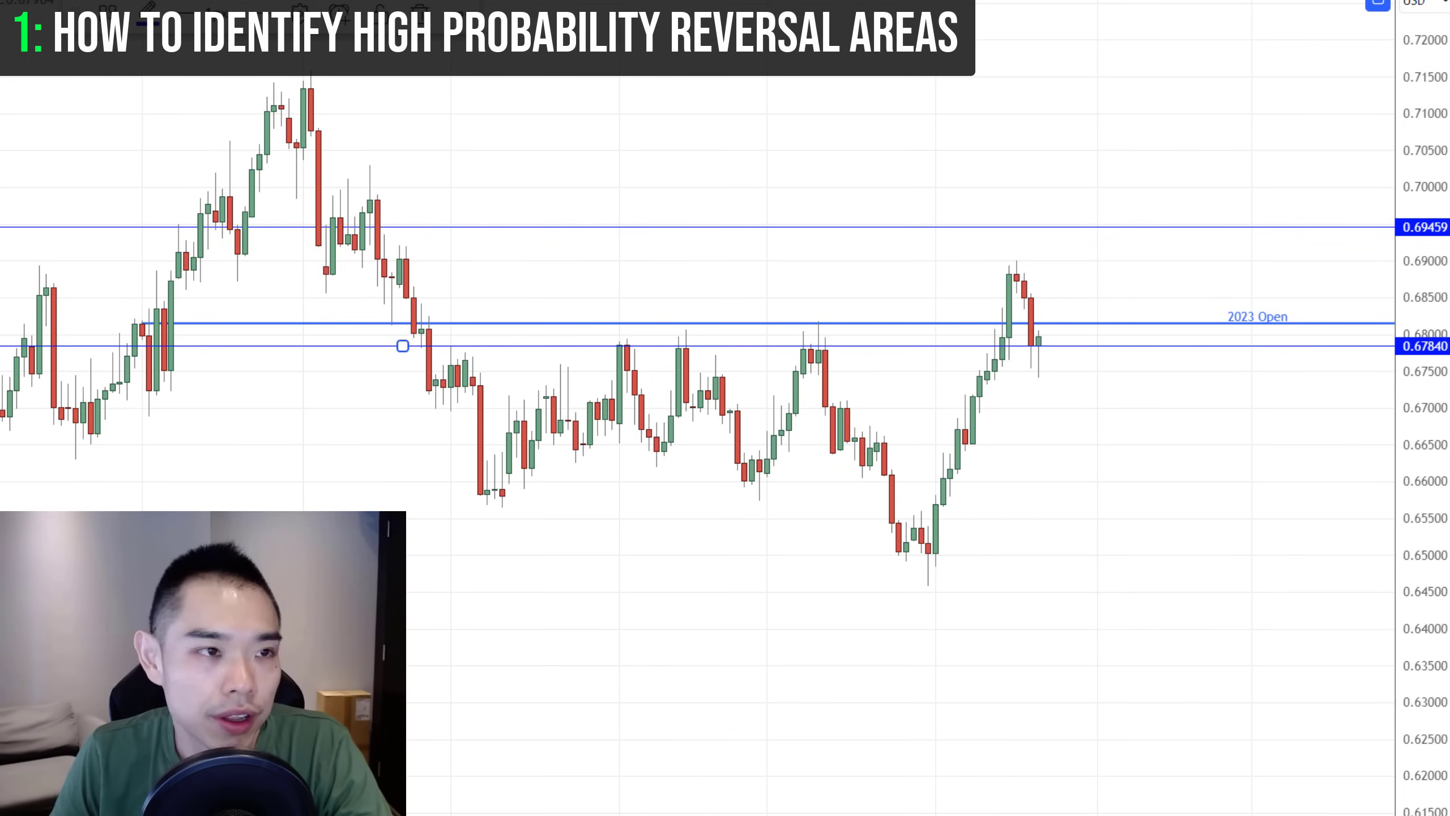
{"action": "key", "text": "alt+h"}
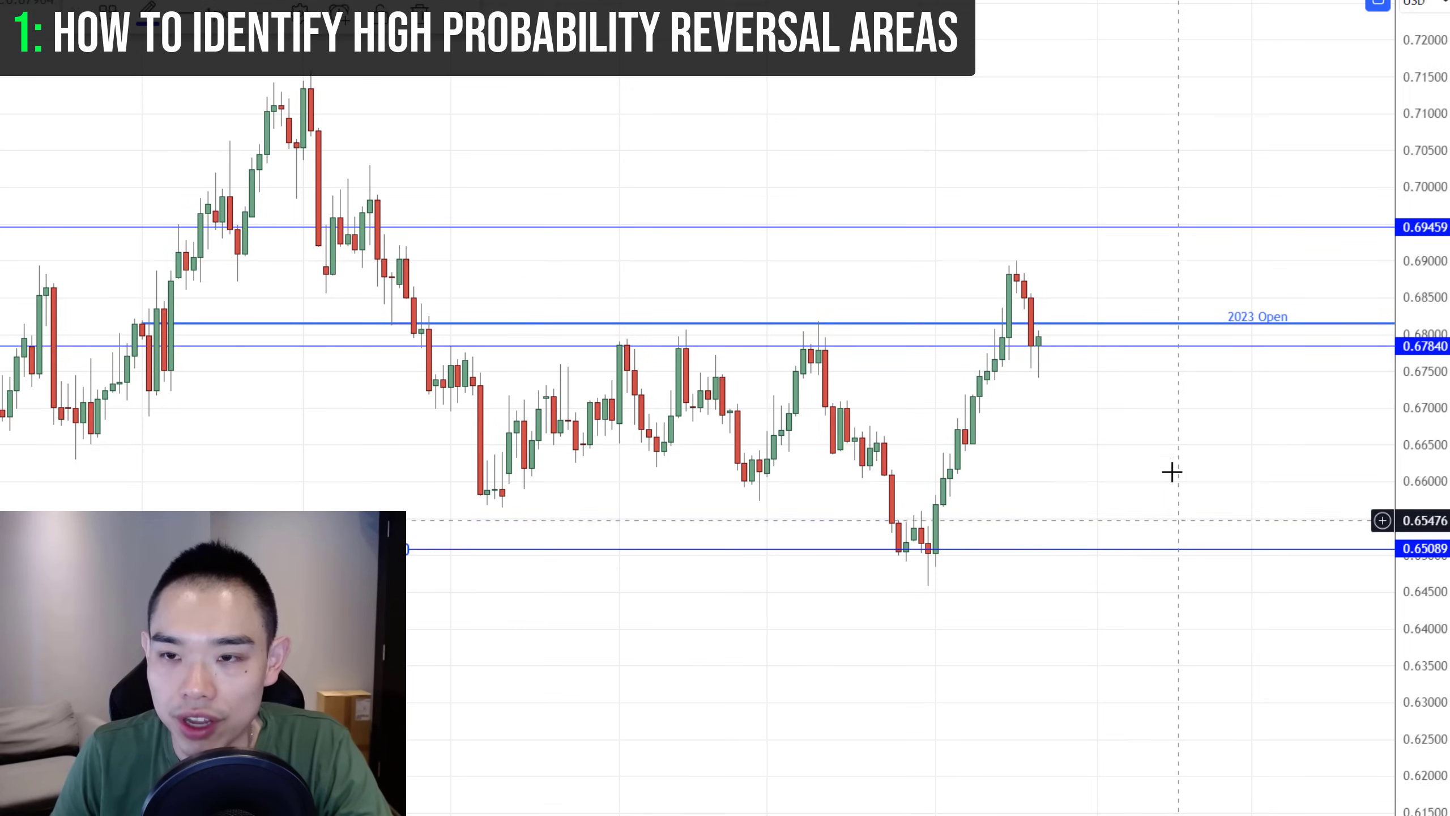
- Make the 0.69459 horizontal line red
{"action": "double_click", "coordinate": [1110, 229]}
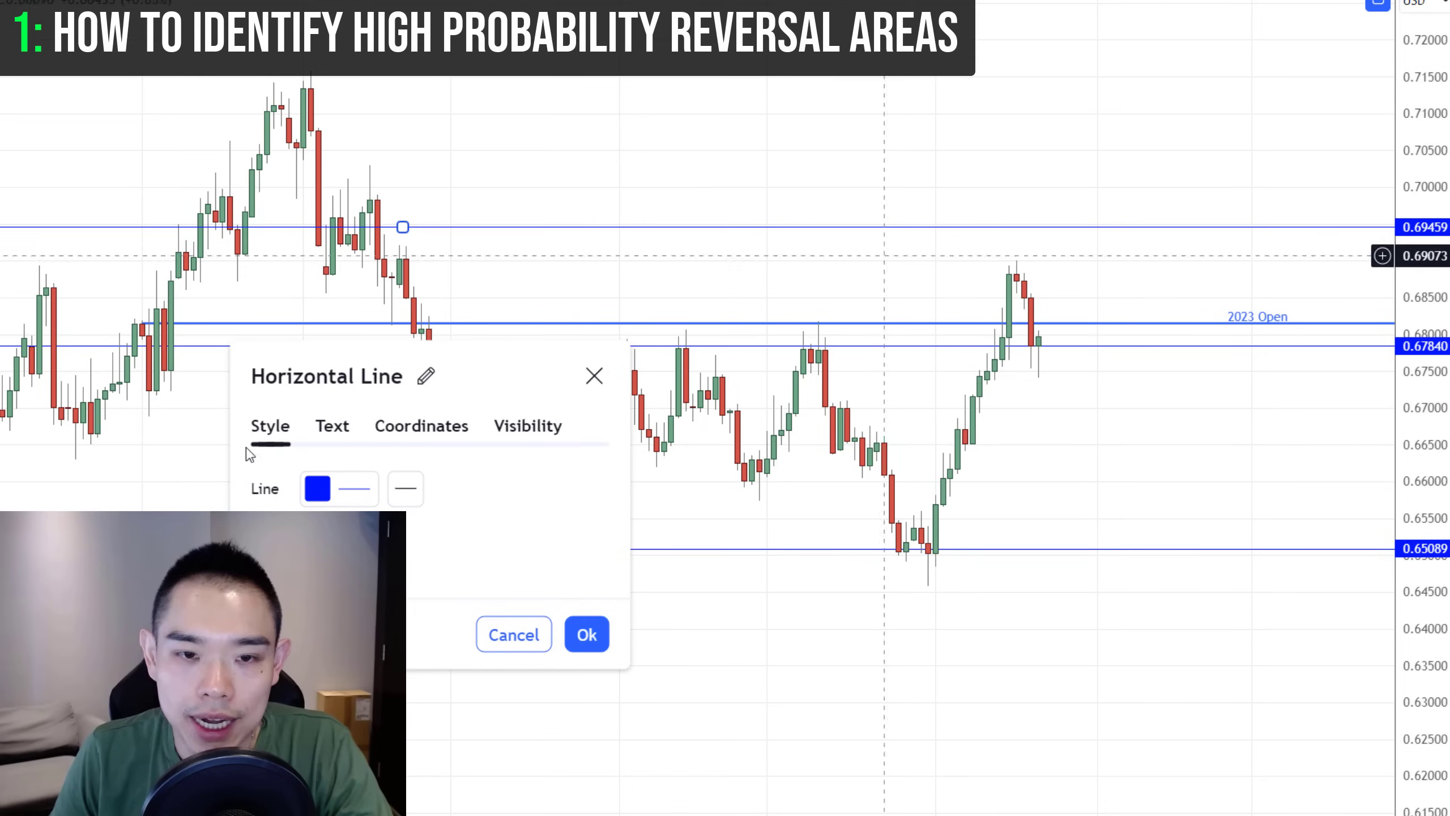
{"action": "left_click", "coordinate": [315, 489]}
{"action": "left_click", "coordinate": [535, 555]}
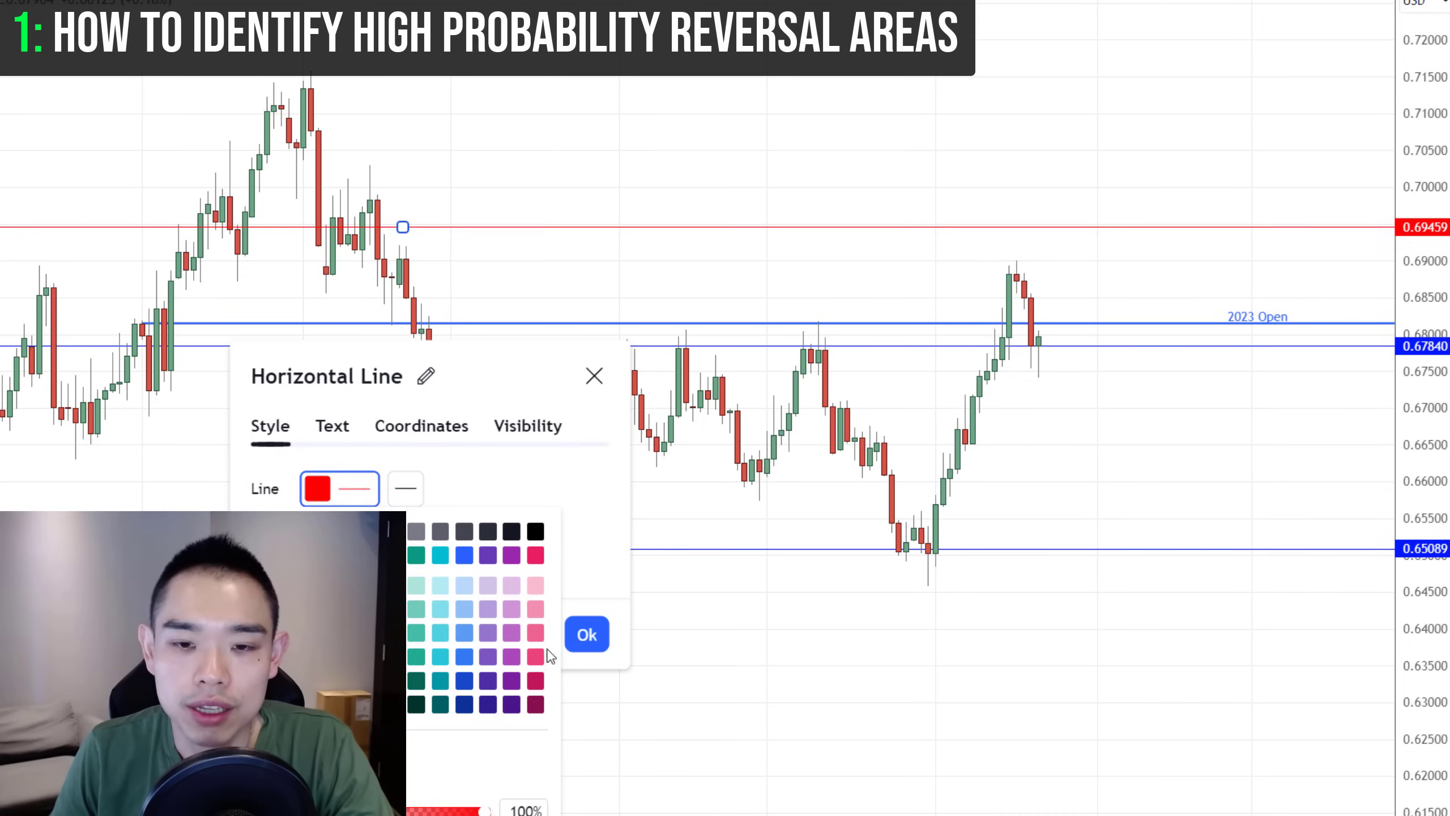
{"action": "left_click", "coordinate": [587, 634]}
- Make the 0.67840 horizontal line green
{"action": "left_click", "coordinate": [1085, 345]}
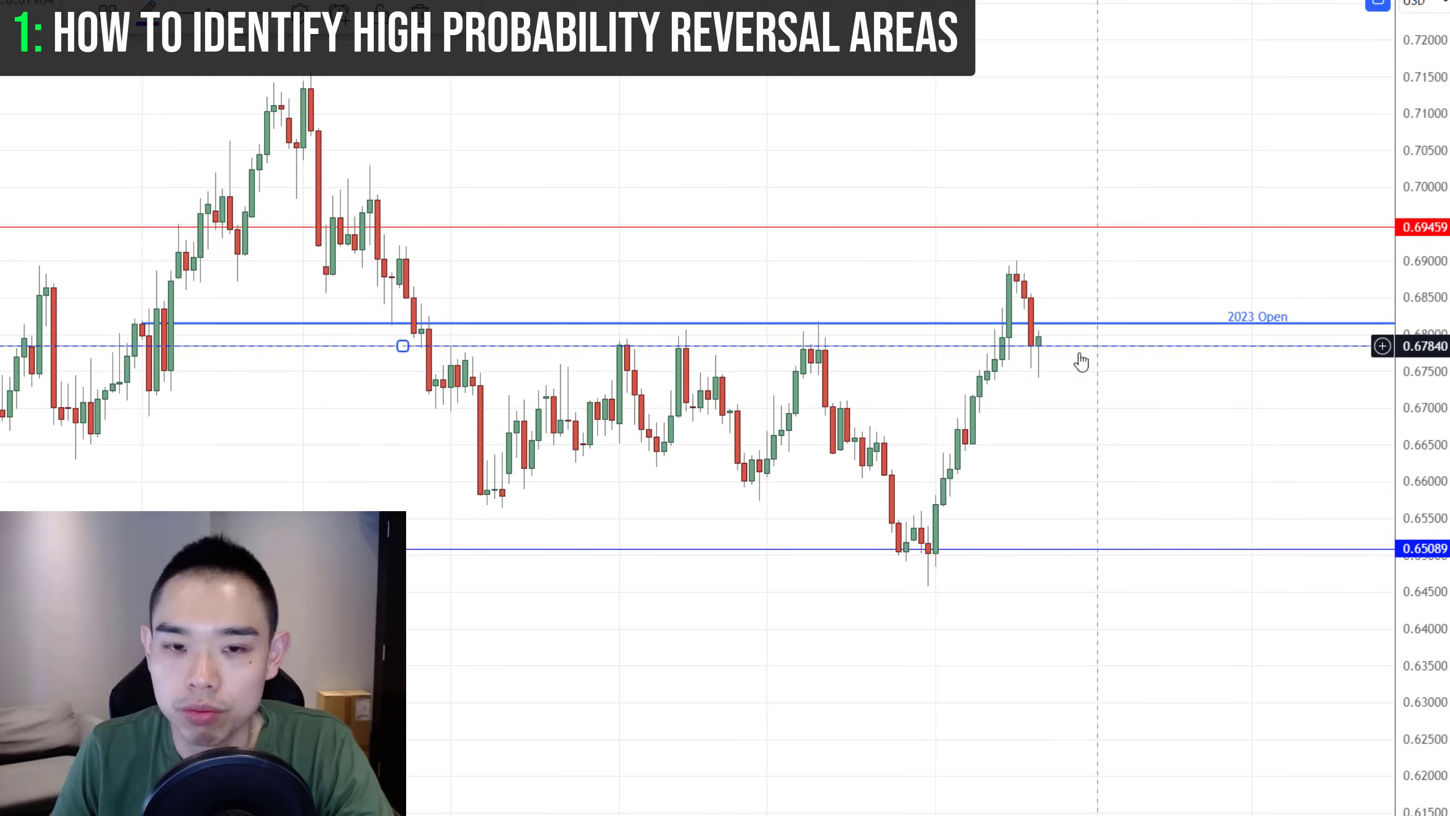
{"action": "double_click", "coordinate": [1039, 354]}
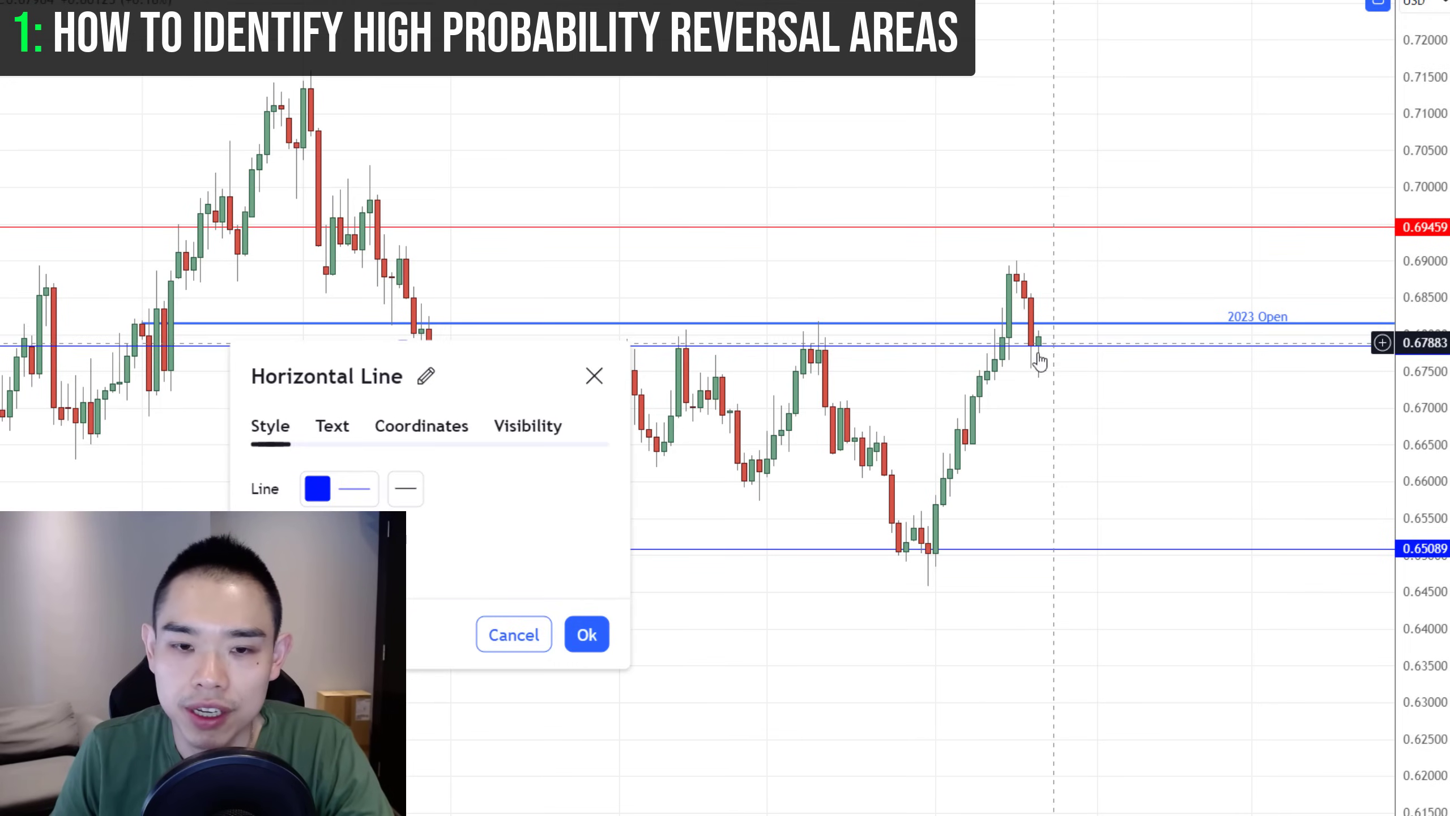
{"action": "left_click", "coordinate": [349, 490]}
{"action": "left_click", "coordinate": [392, 633]}
{"action": "left_click", "coordinate": [582, 635]}
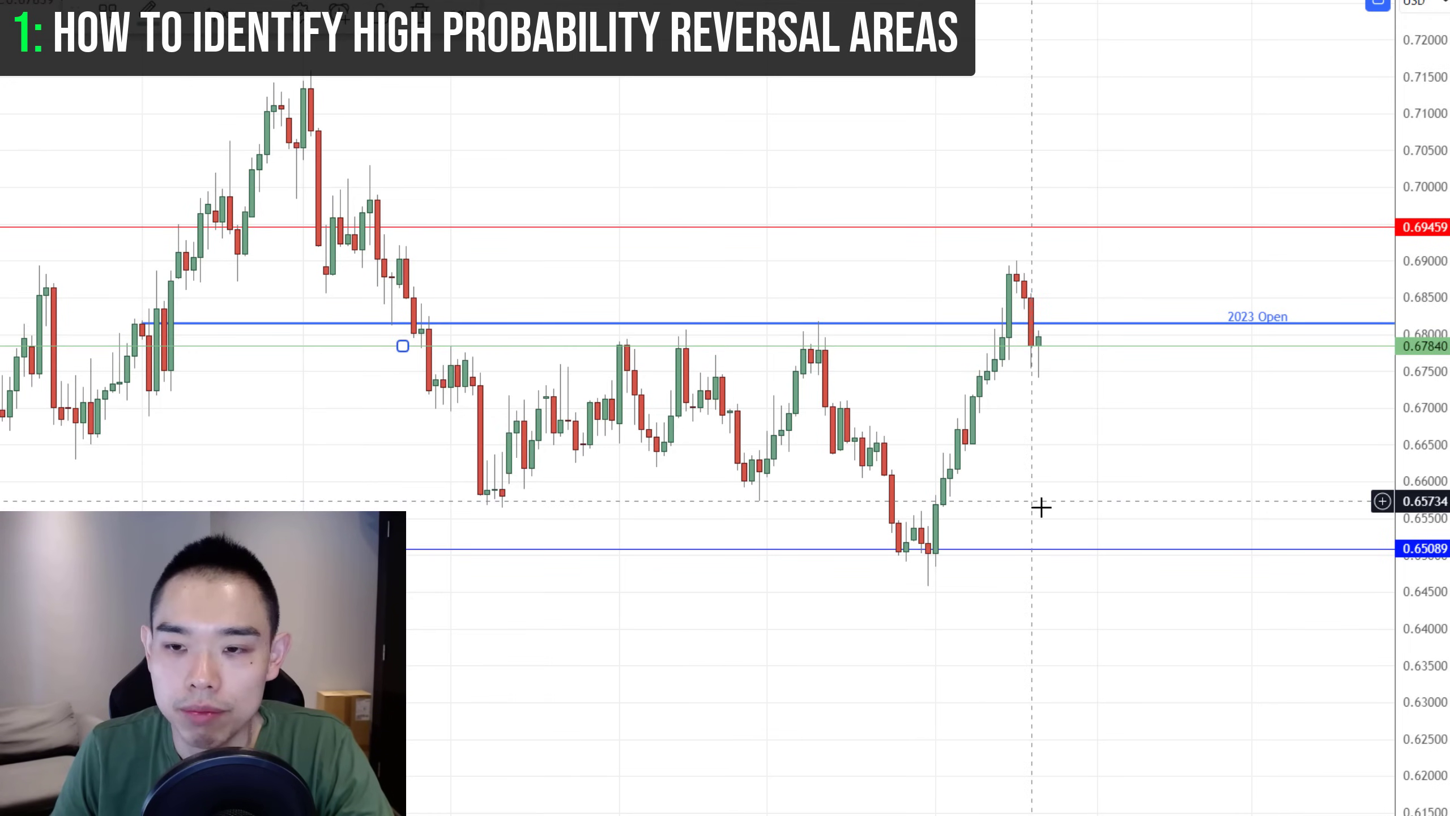
{"action": "left_click", "coordinate": [1041, 507]}
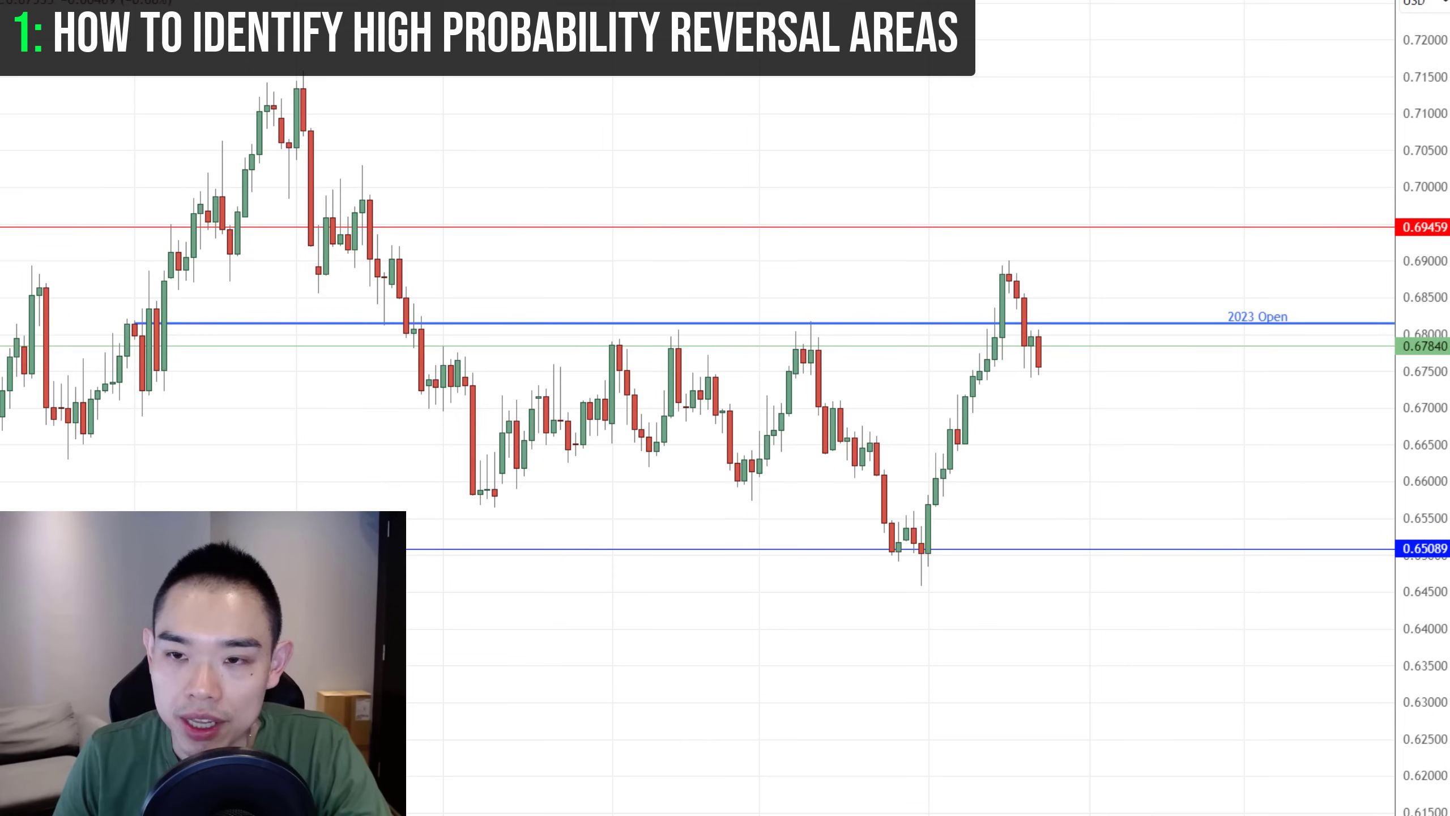
- Step the bar replay forward about eight daily bars with Shift+Right
{"action": "key", "text": "shift+Right"}
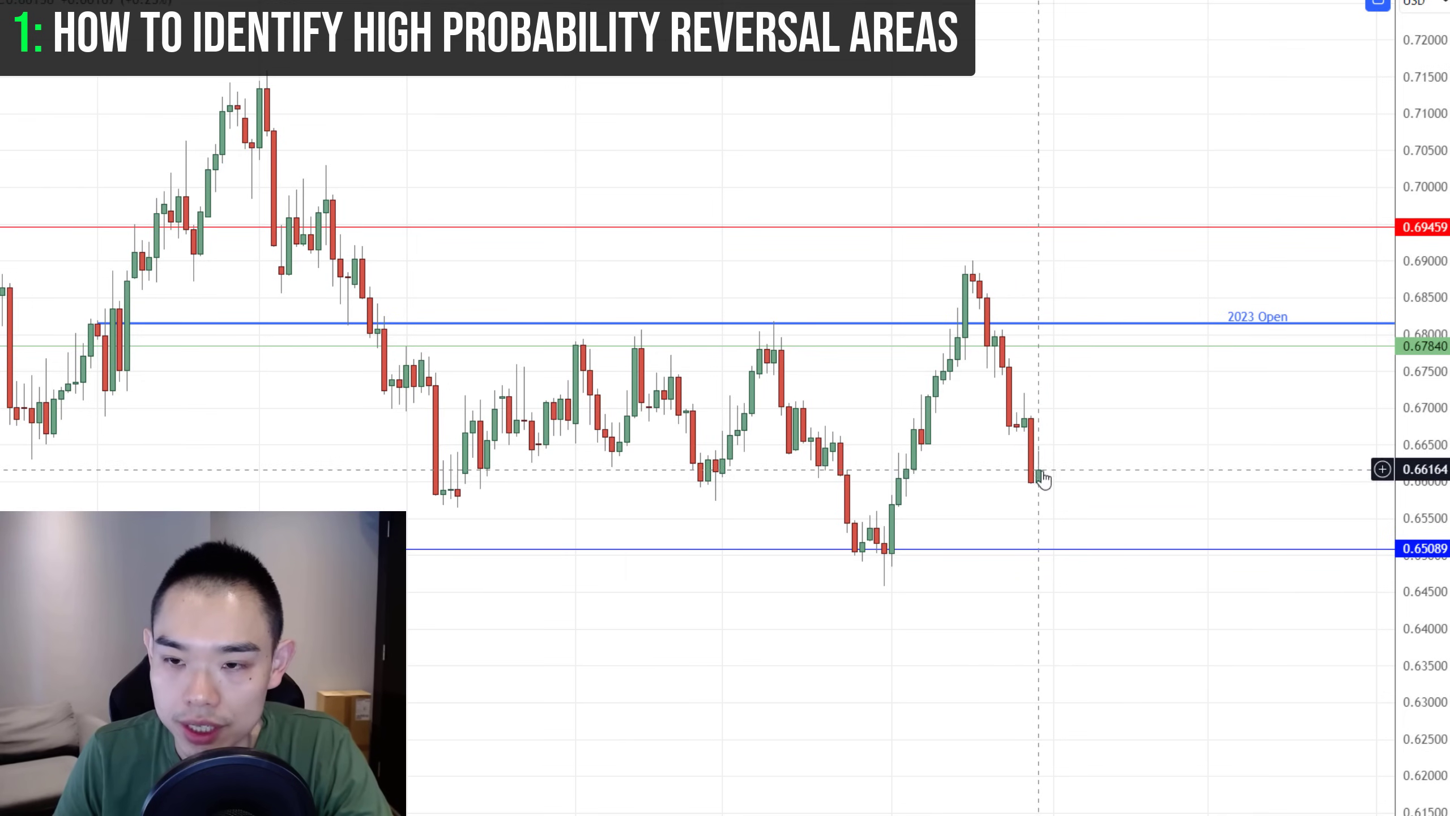
{"action": "key", "text": "shift+Right"}
{"action": "key", "text": "shift+Right"}
{"action": "key", "text": "shift+Right"}
{"action": "key", "text": "shift+Right"}
{"action": "key", "text": "shift+Right"}
{"action": "key", "text": "shift+Right"}
{"action": "key", "text": "shift+Right"}
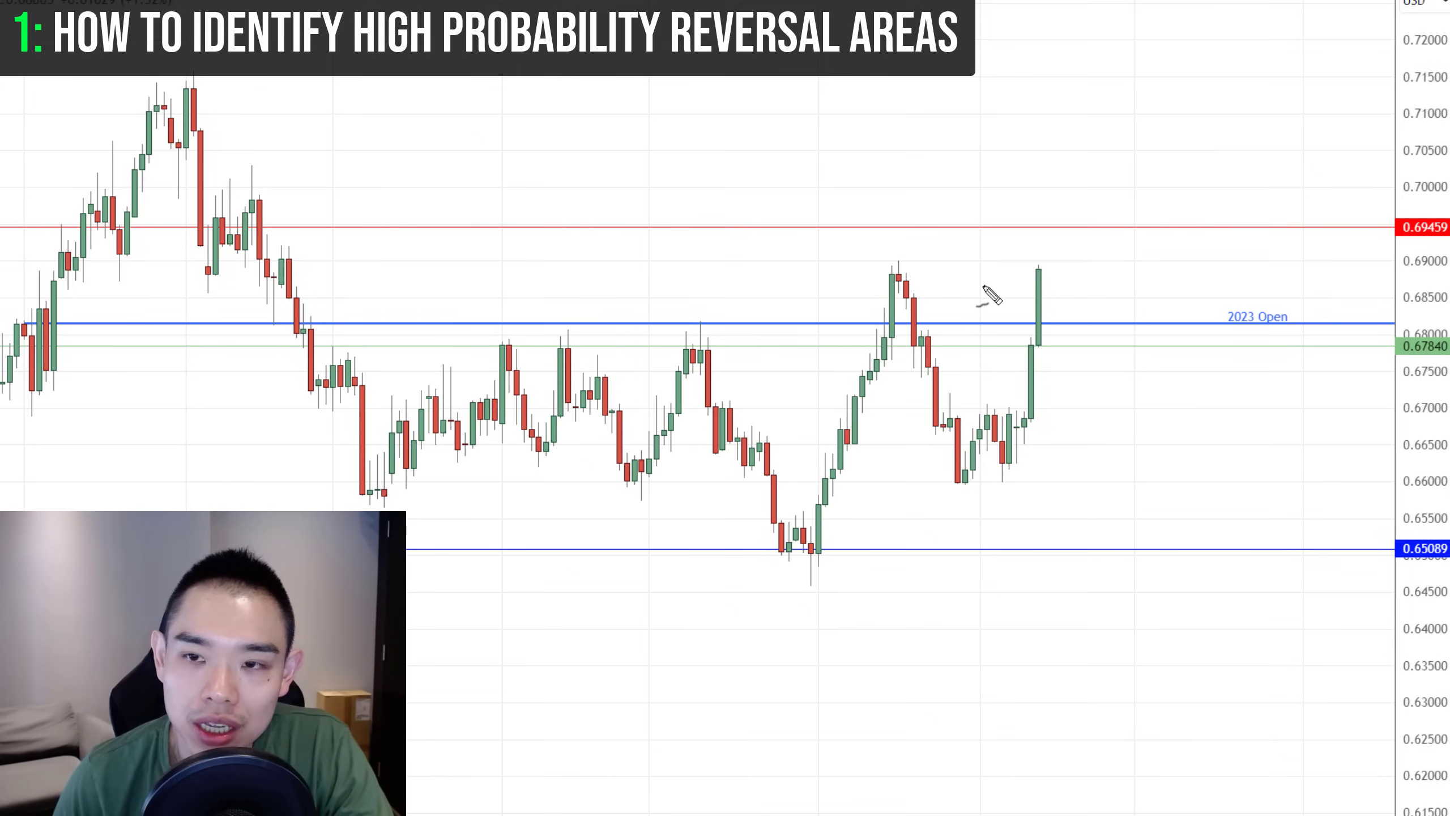
{"action": "scroll", "coordinate": [983, 286], "scroll_direction": "up", "scroll_amount": 4}
{"action": "left_click_drag", "start_coordinate": [906, 315], "coordinate": [946, 317]}
{"action": "left_click_drag", "start_coordinate": [923, 216], "coordinate": [945, 216]}
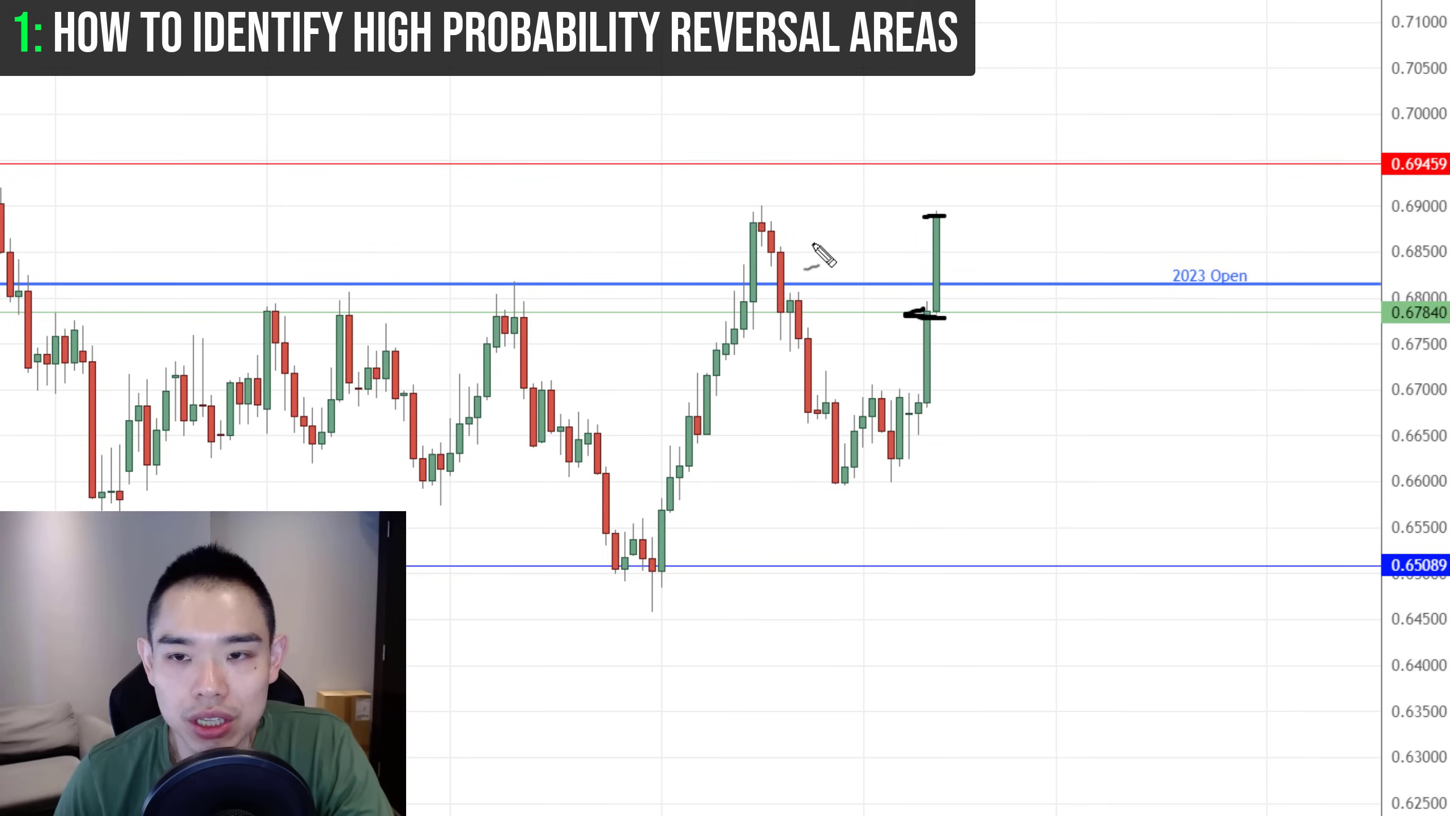
{"action": "left_click_drag", "start_coordinate": [758, 213], "coordinate": [570, 215]}
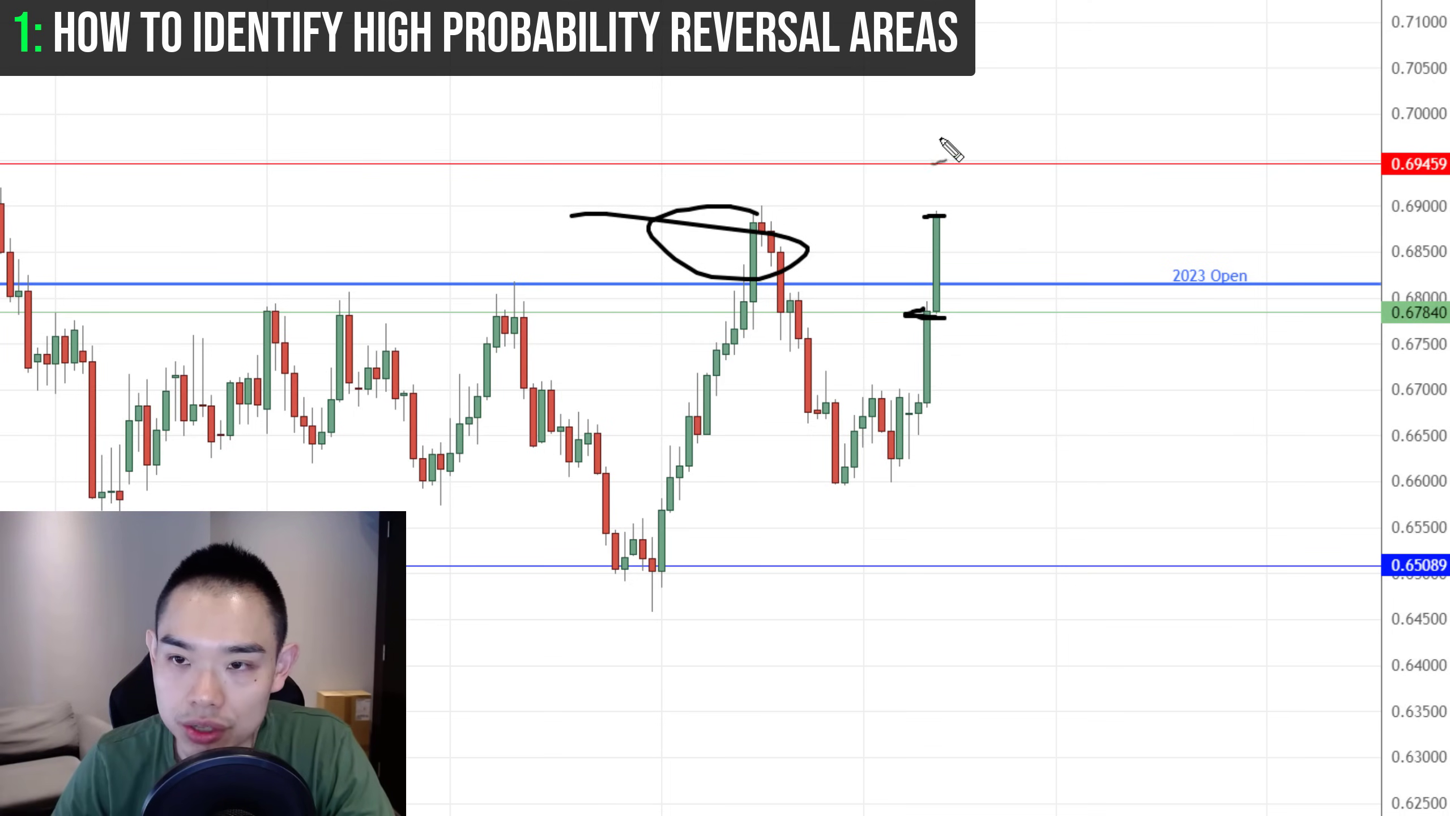
{"action": "left_click_drag", "start_coordinate": [937, 107], "coordinate": [951, 162]}
{"action": "left_click_drag", "start_coordinate": [934, 153], "coordinate": [980, 145]}
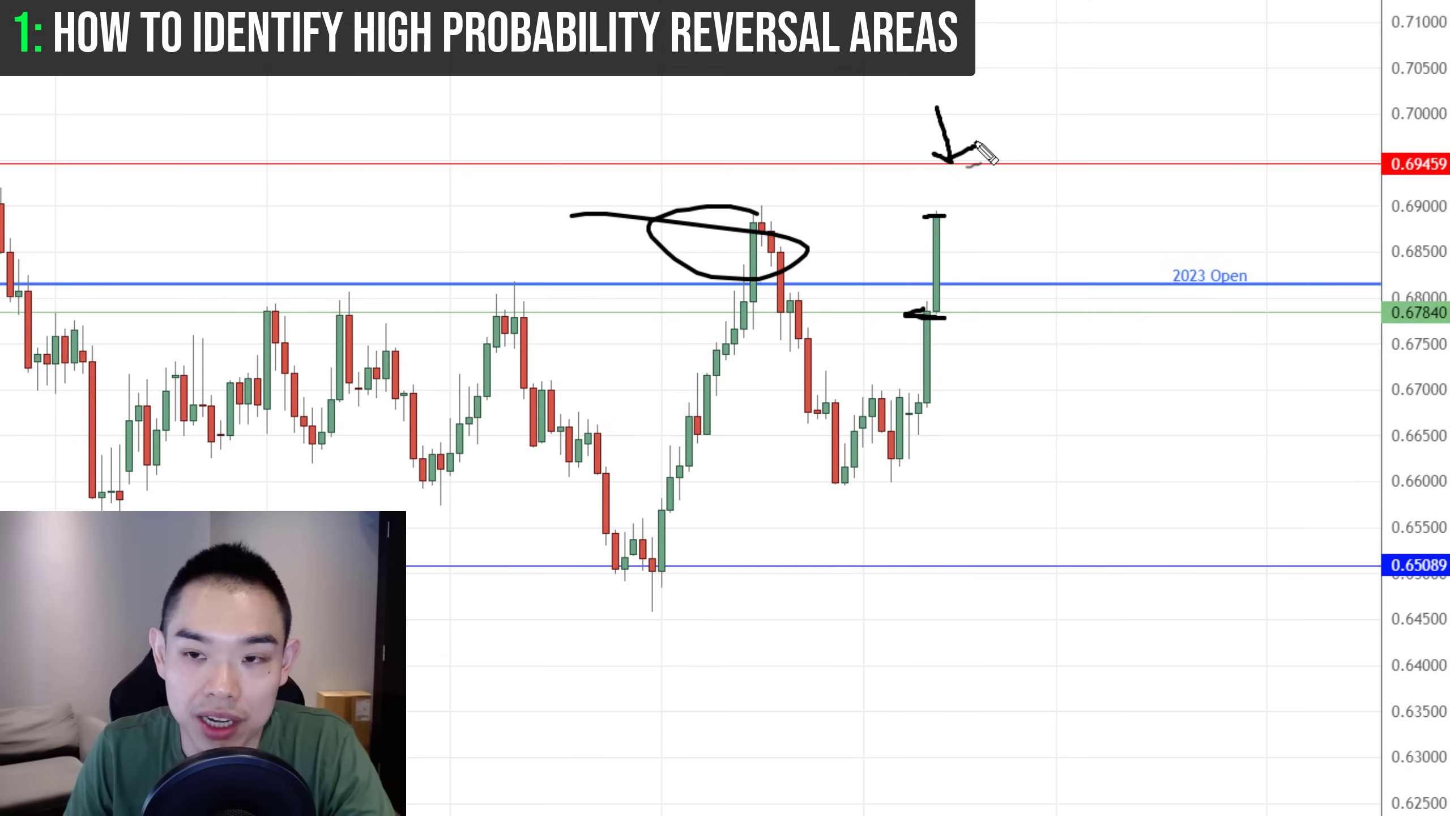
{"action": "key", "text": "Escape"}
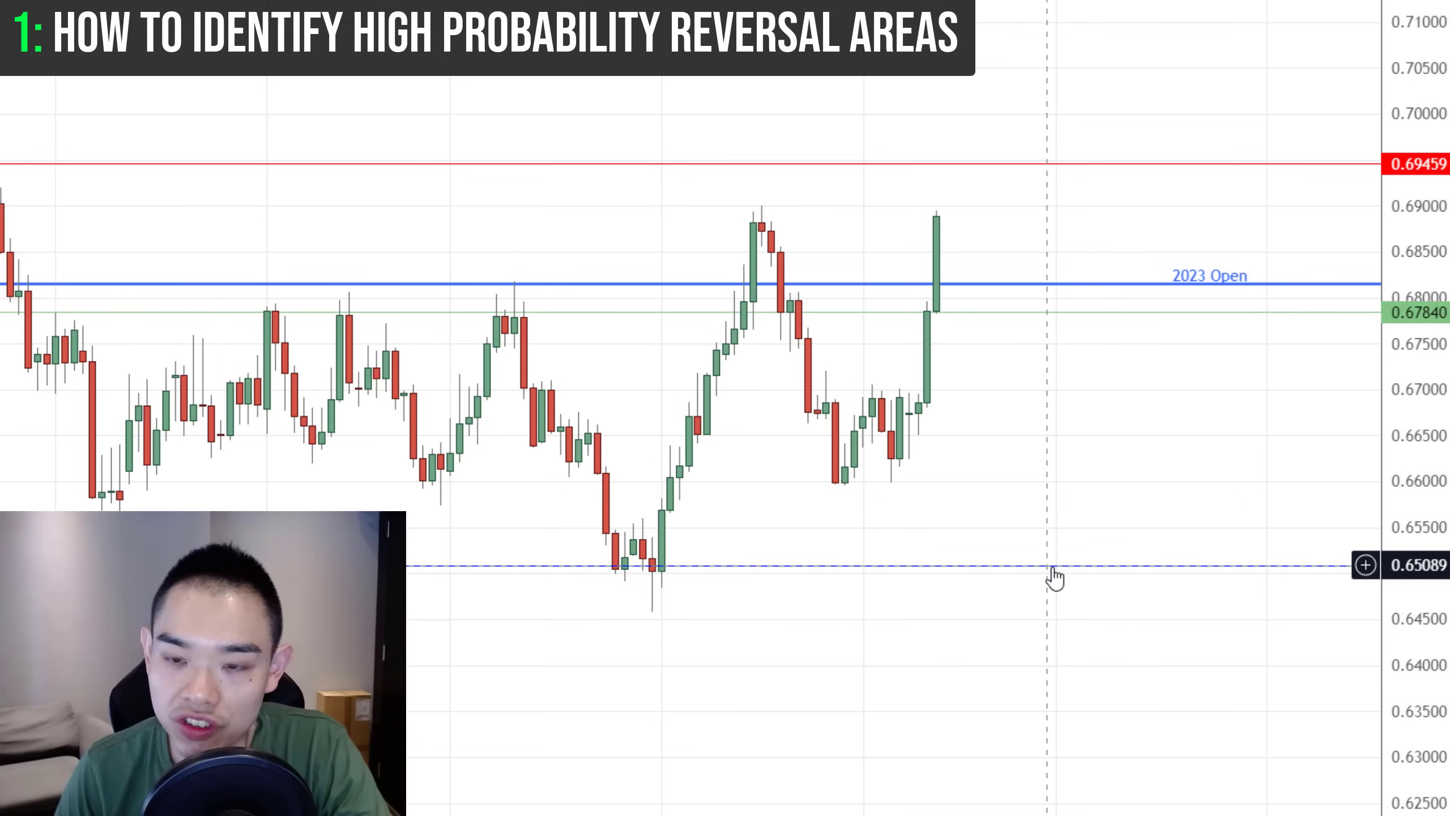
- Move the lower level up to the recent lows at 0.66207
{"action": "left_click_drag", "start_coordinate": [1050, 566], "coordinate": [1046, 462]}
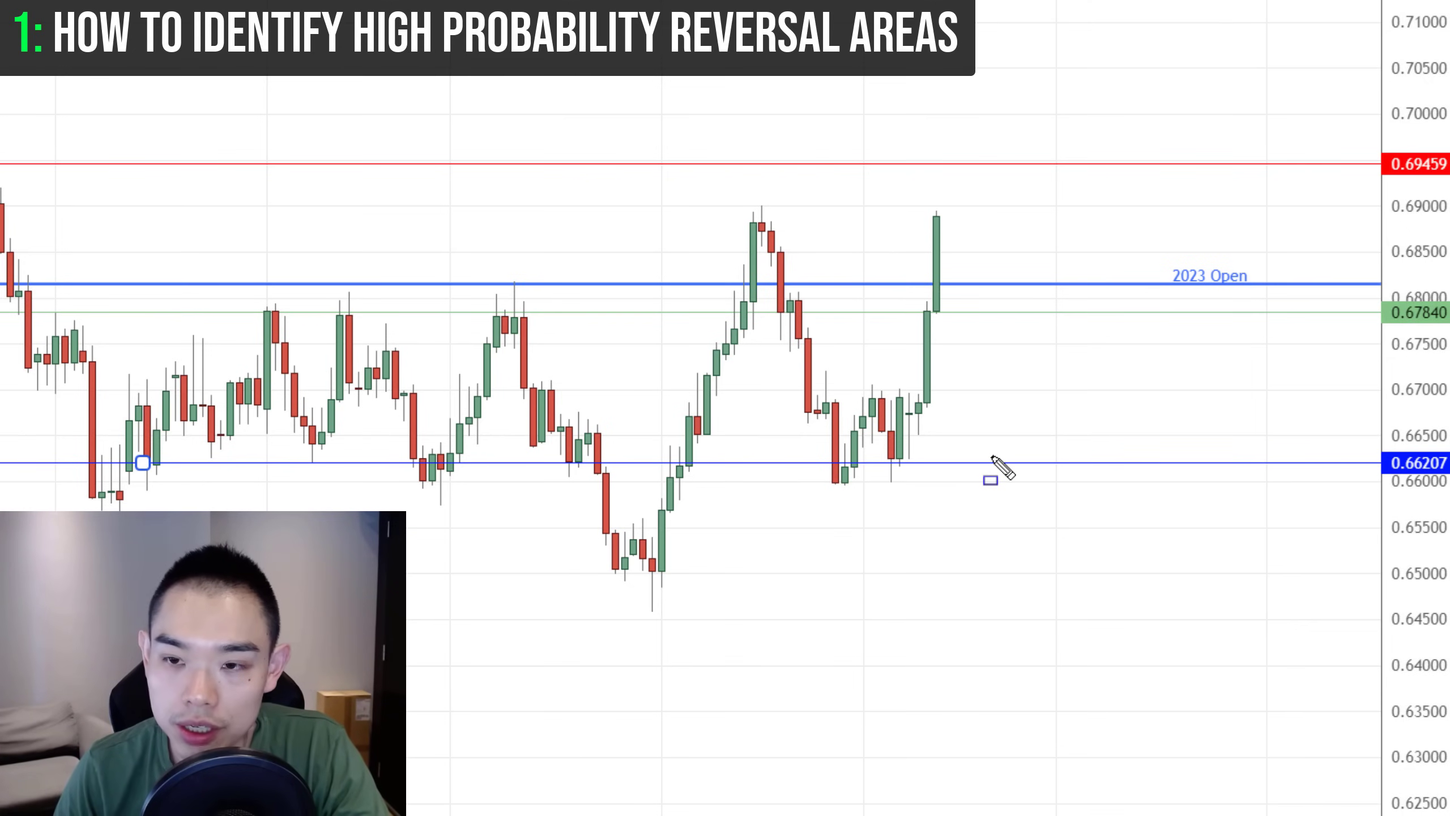
{"action": "left_click_drag", "start_coordinate": [993, 456], "coordinate": [777, 481]}
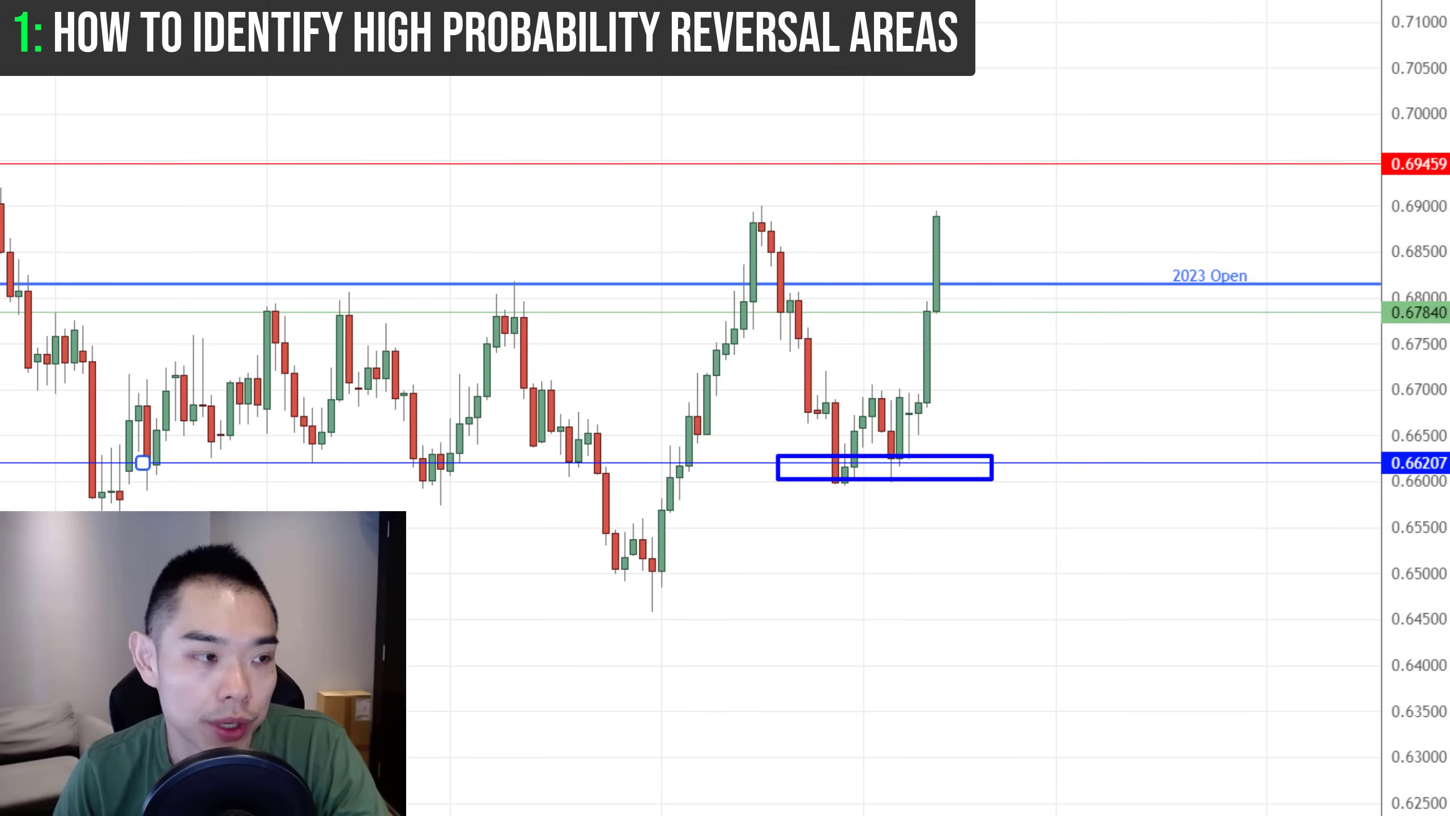
{"action": "key", "text": "Escape"}
{"action": "left_click", "coordinate": [1100, 718]}
- Advance the replay three bars past the 0.66207 support
{"action": "key", "text": "shift+Right"}
{"action": "key", "text": "shift+Right"}
{"action": "key", "text": "shift+Right"}
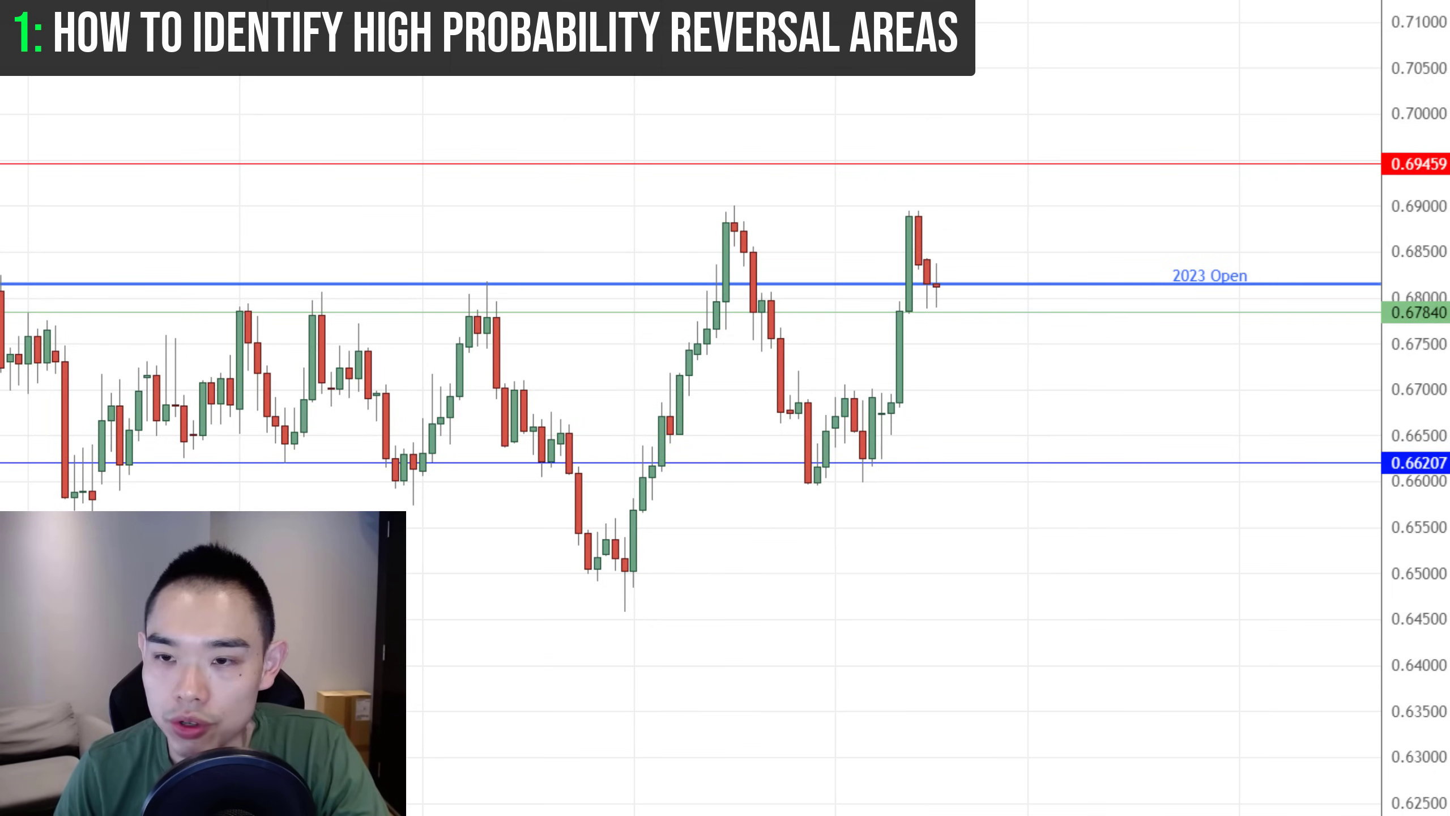
{"action": "key", "text": "shift+Right"}
{"action": "key", "text": "shift+Right"}
{"action": "key", "text": "shift+Right"}
{"action": "key", "text": "shift+Right"}
{"action": "key", "text": "shift+Right"}
{"action": "key", "text": "shift+Right"}
{"action": "key", "text": "shift+Right"}
{"action": "key", "text": "shift+Right"}
{"action": "key", "text": "shift+Right"}
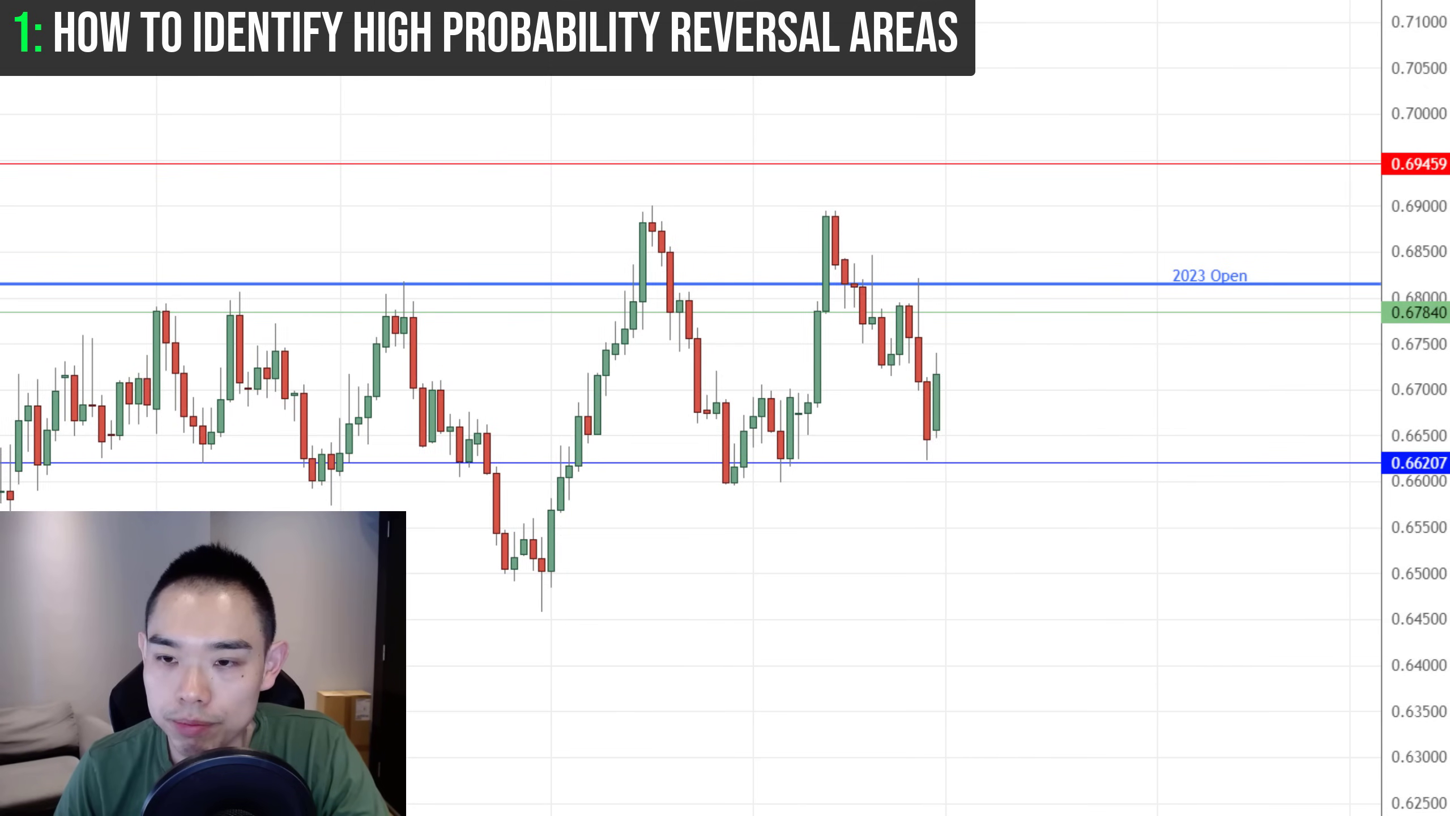
{"action": "key", "text": "shift+Right"}
{"action": "key", "text": "shift+Right"}
{"action": "left_click", "coordinate": [929, 463]}
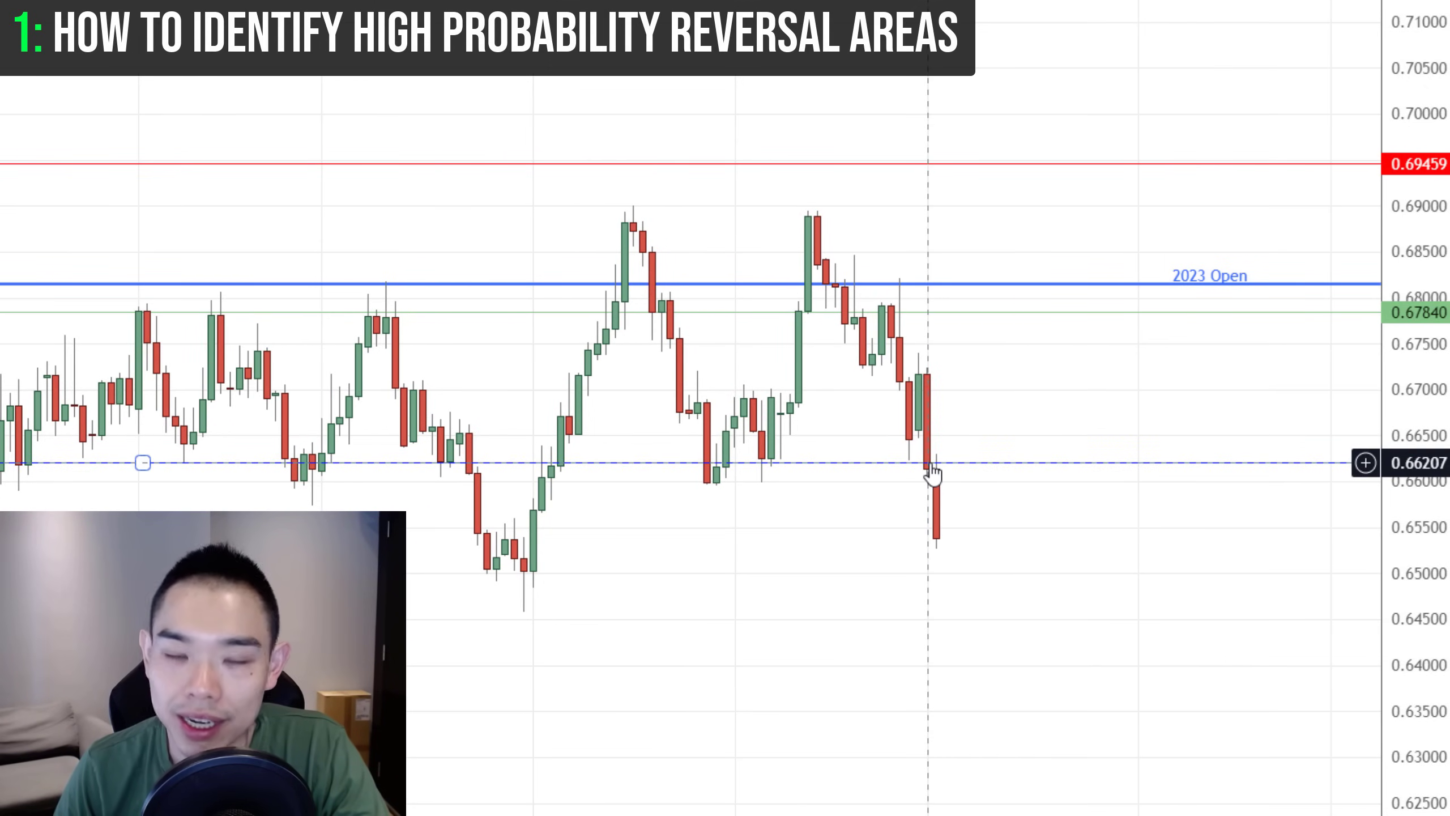
{"action": "key", "text": "Escape"}
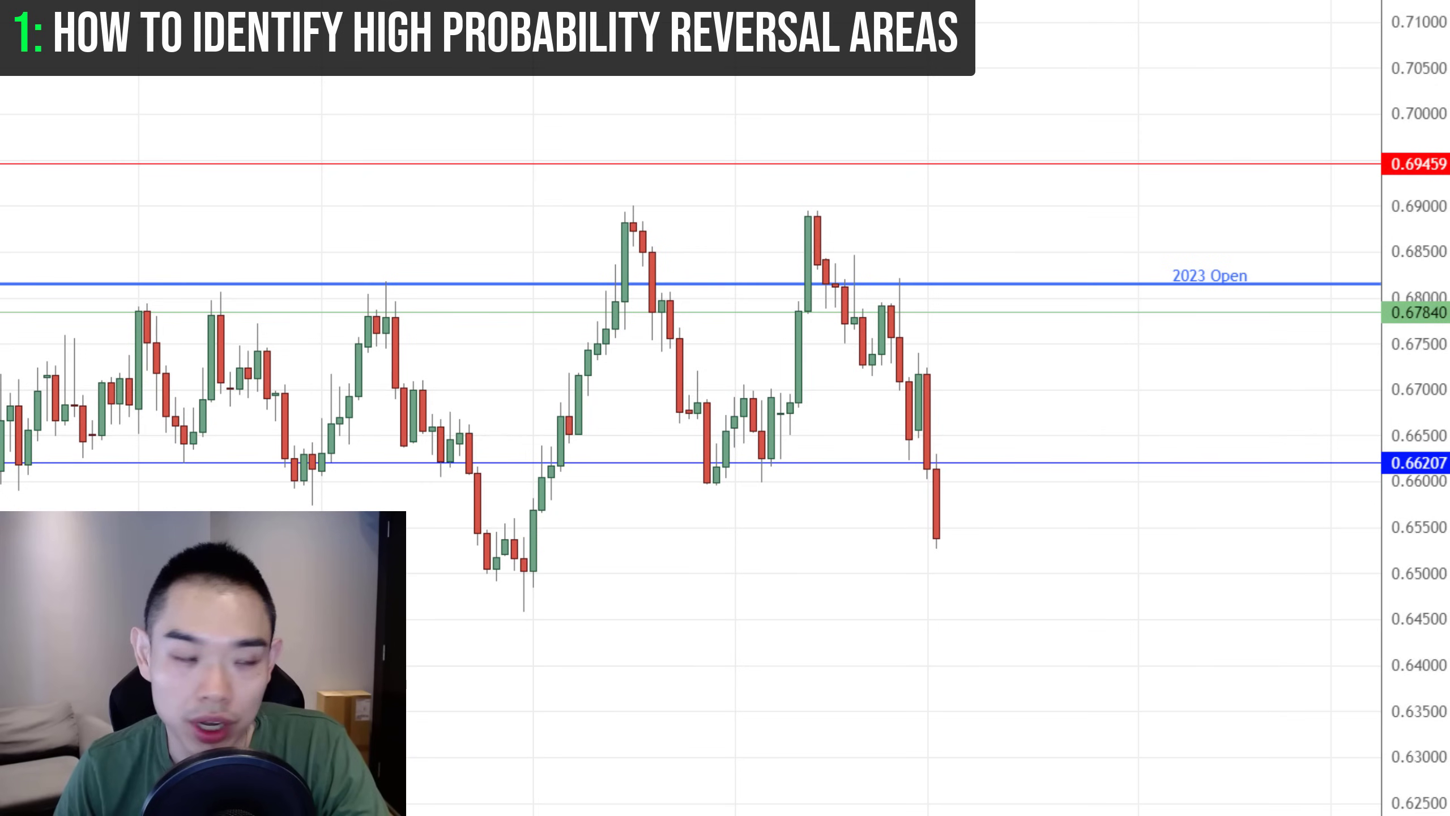
- Sketch the break below 0.66207 and a handwritten label beside the lows
{"action": "left_click_drag", "start_coordinate": [848, 496], "coordinate": [874, 464]}
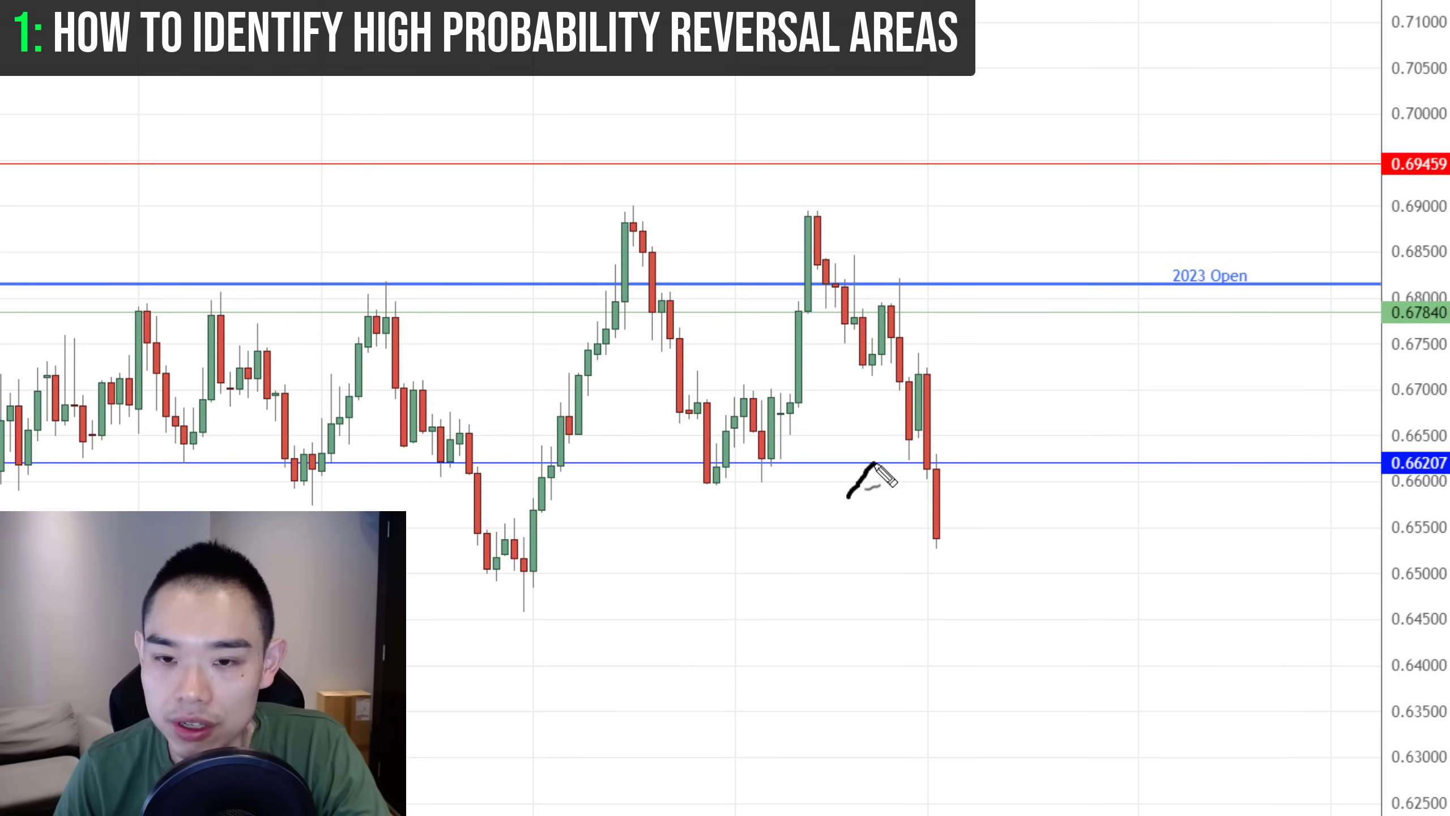
{"action": "mouse_move", "coordinate": [479, 567]}
{"action": "left_mouse_down"}
{"action": "mouse_move", "coordinate": [609, 553]}
{"action": "mouse_move", "coordinate": [592, 593]}
{"action": "mouse_move", "coordinate": [673, 594]}
{"action": "left_mouse_up"}
{"action": "left_click_drag", "start_coordinate": [781, 495], "coordinate": [803, 486]}
{"action": "mouse_move", "coordinate": [797, 488]}
{"action": "left_mouse_down"}
{"action": "mouse_move", "coordinate": [797, 515]}
{"action": "mouse_move", "coordinate": [828, 522]}
{"action": "mouse_move", "coordinate": [815, 485]}
{"action": "left_mouse_up"}
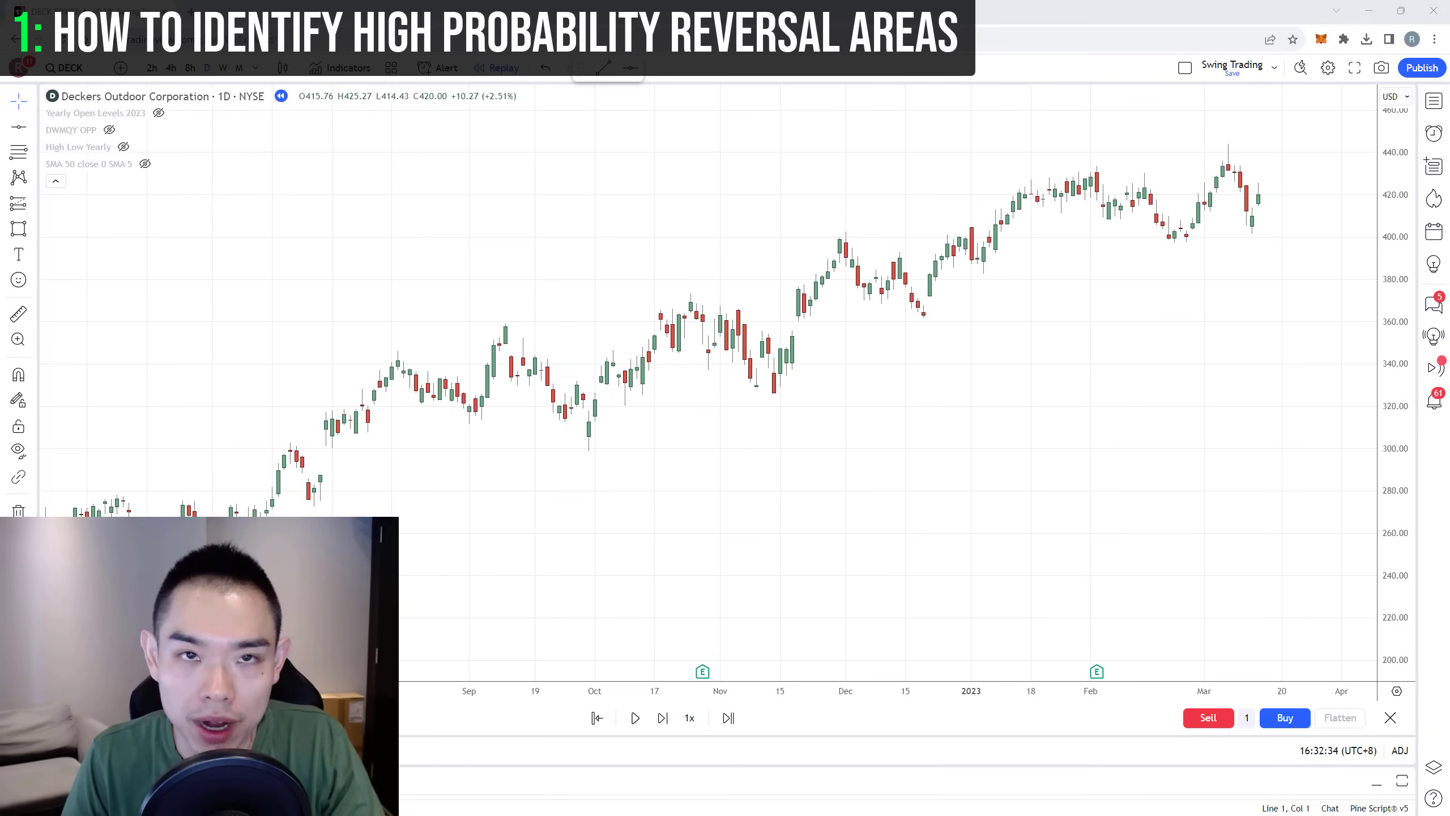
{"action": "left_click_drag", "start_coordinate": [546, 282], "coordinate": [564, 282]}
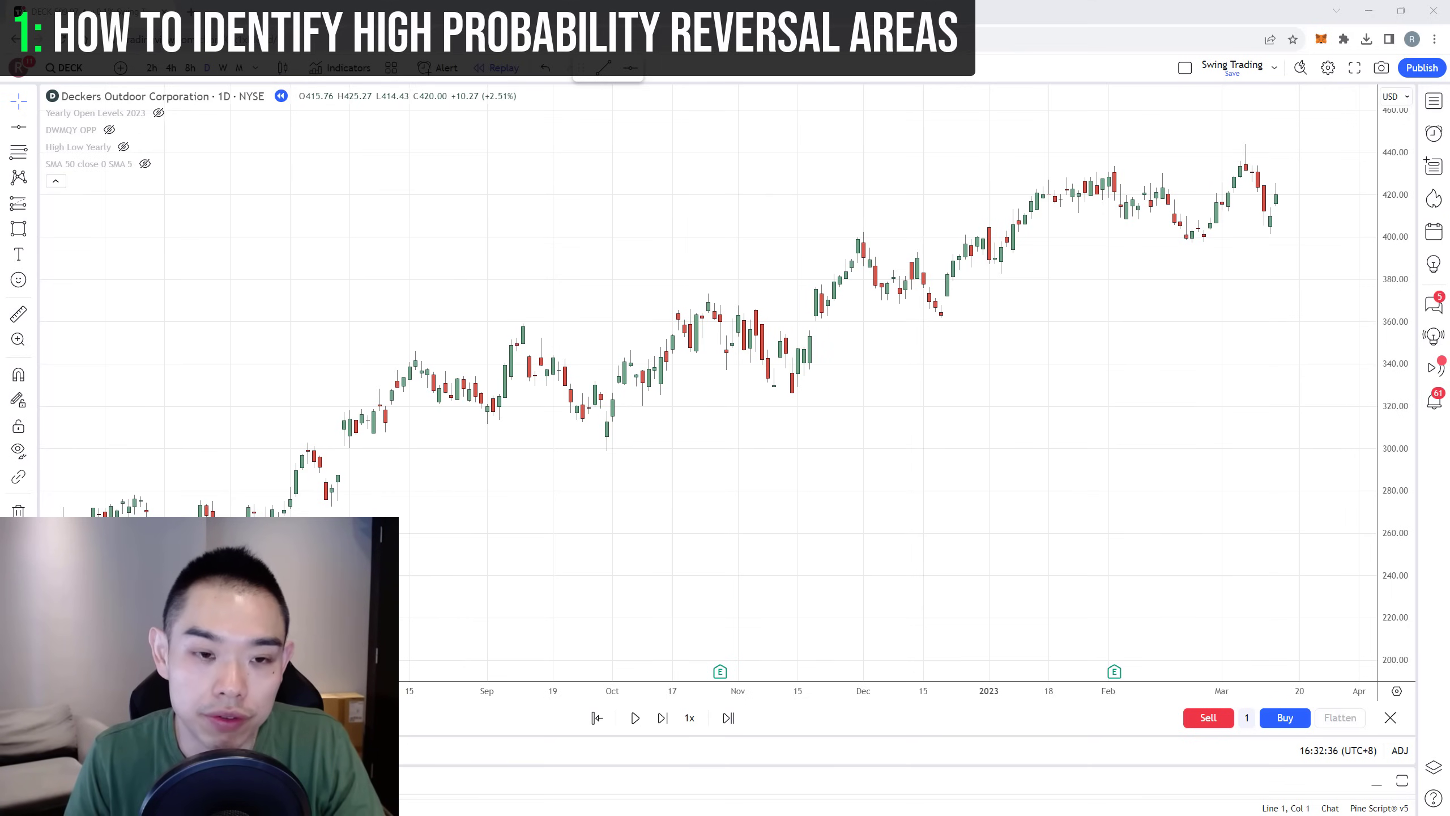
{"action": "mouse_move", "coordinate": [782, 500]}
{"action": "left_mouse_down"}
{"action": "mouse_move", "coordinate": [1126, 412]}
{"action": "mouse_move", "coordinate": [1138, 459]}
{"action": "left_mouse_up"}
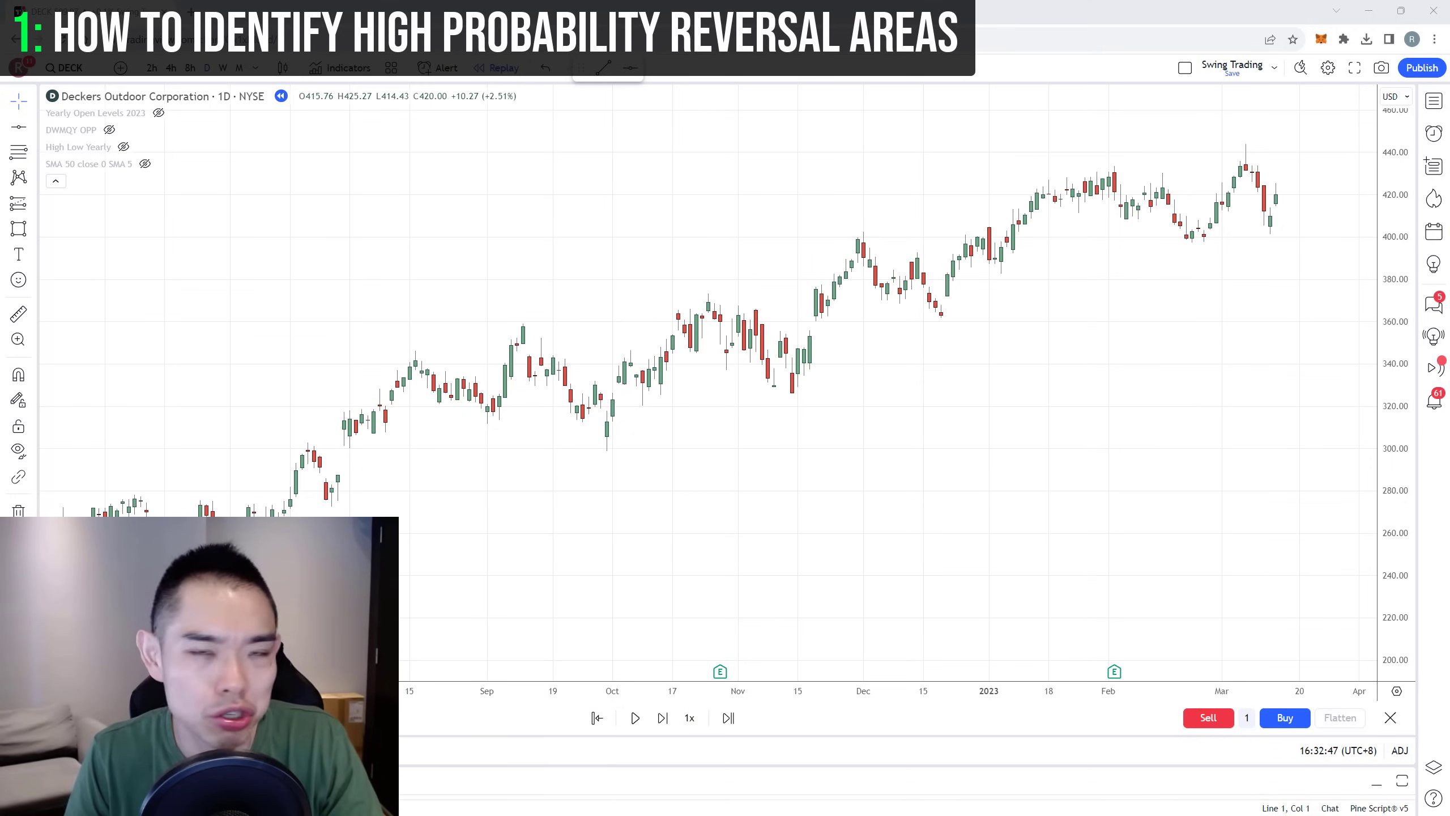
{"action": "left_click_drag", "start_coordinate": [1172, 240], "coordinate": [1203, 240]}
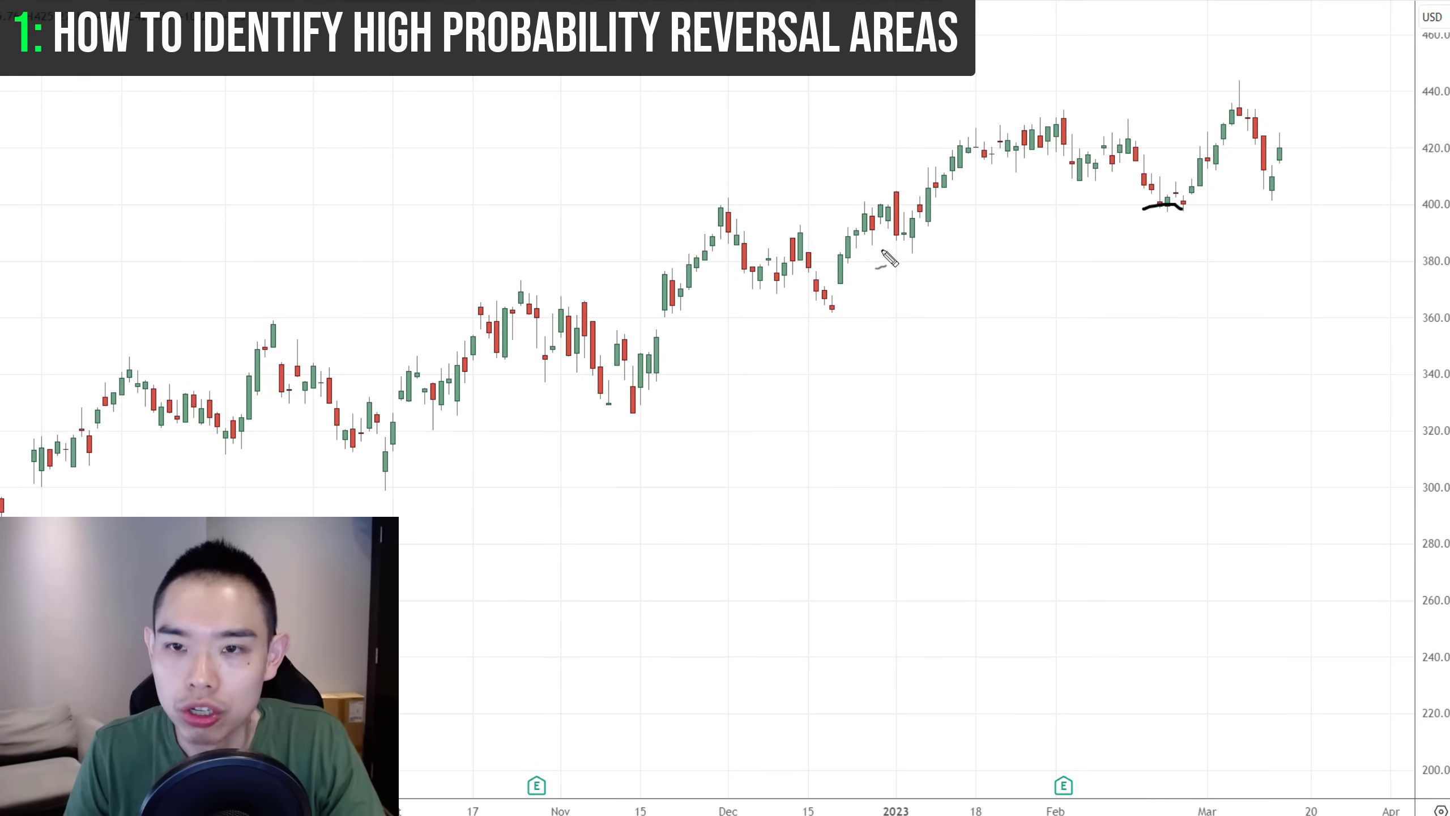
{"action": "left_click_drag", "start_coordinate": [883, 250], "coordinate": [906, 250]}
{"action": "left_click_drag", "start_coordinate": [796, 320], "coordinate": [913, 324]}
{"action": "left_click_drag", "start_coordinate": [592, 425], "coordinate": [654, 420]}
{"action": "left_click_drag", "start_coordinate": [385, 454], "coordinate": [465, 454]}
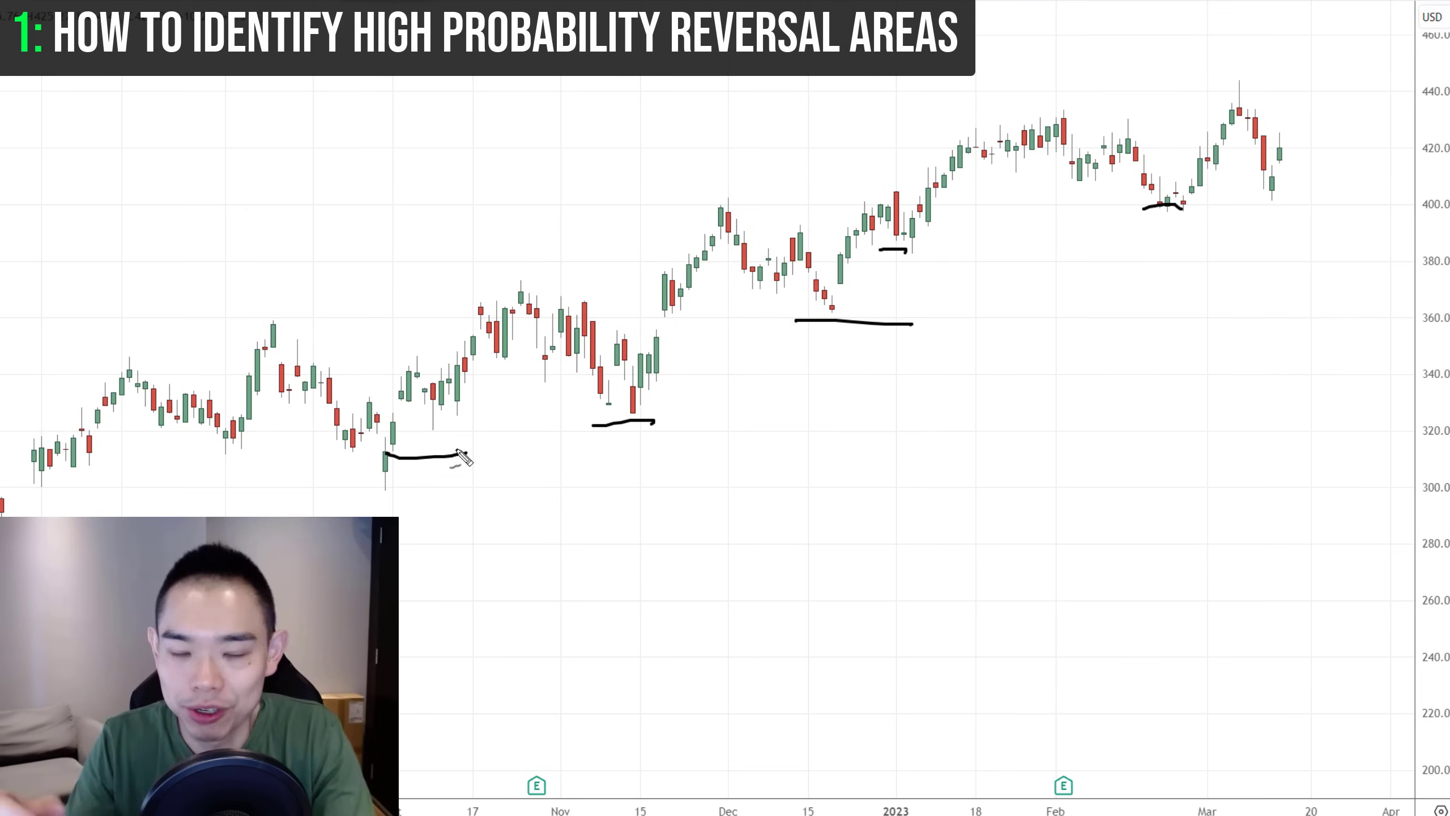
{"action": "key", "text": "Escape"}
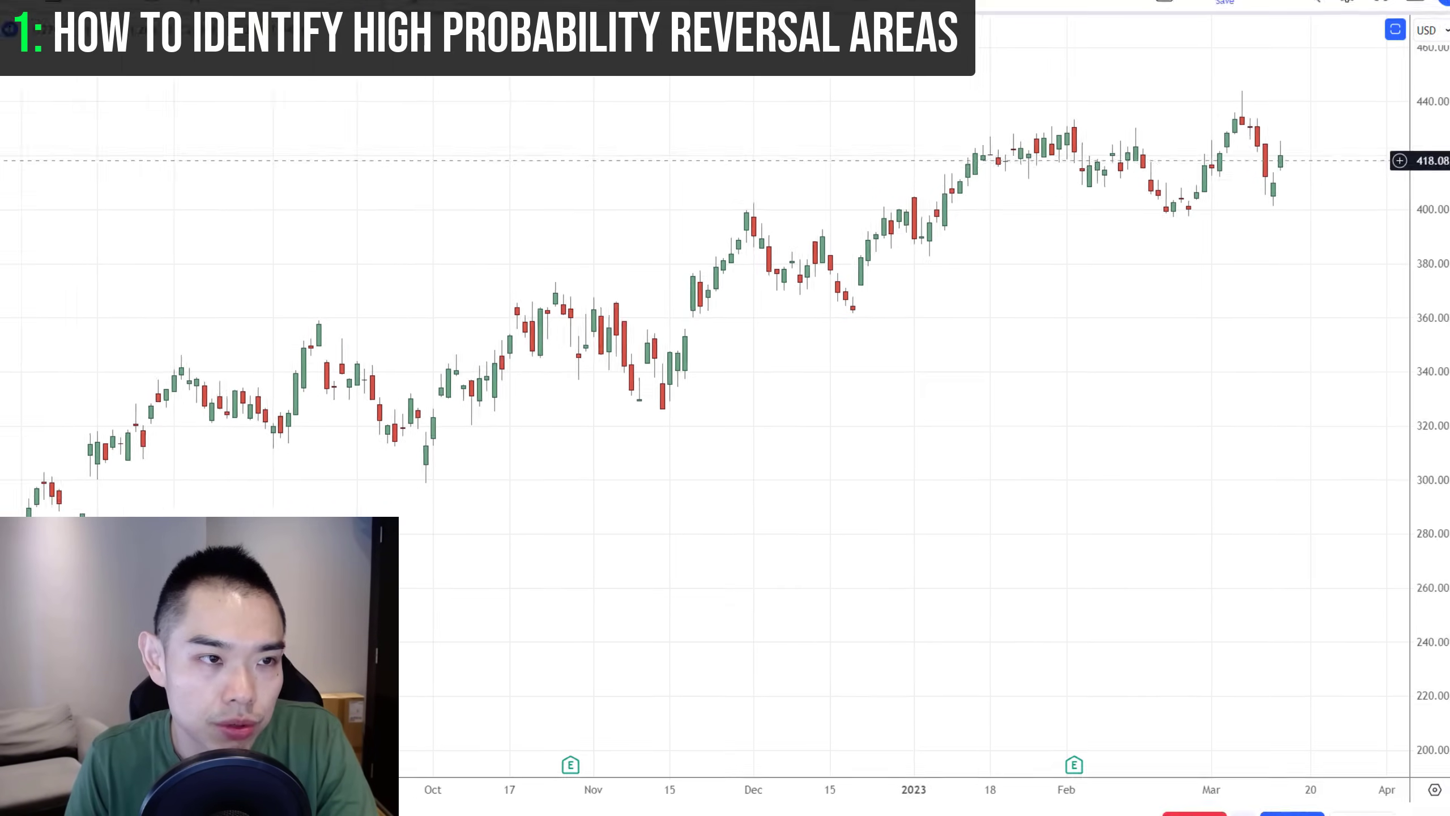
- Reveal the yearly high 402.32 and low 212.93 levels and sketch arrows pointing at them
{"action": "left_click", "coordinate": [124, 141]}
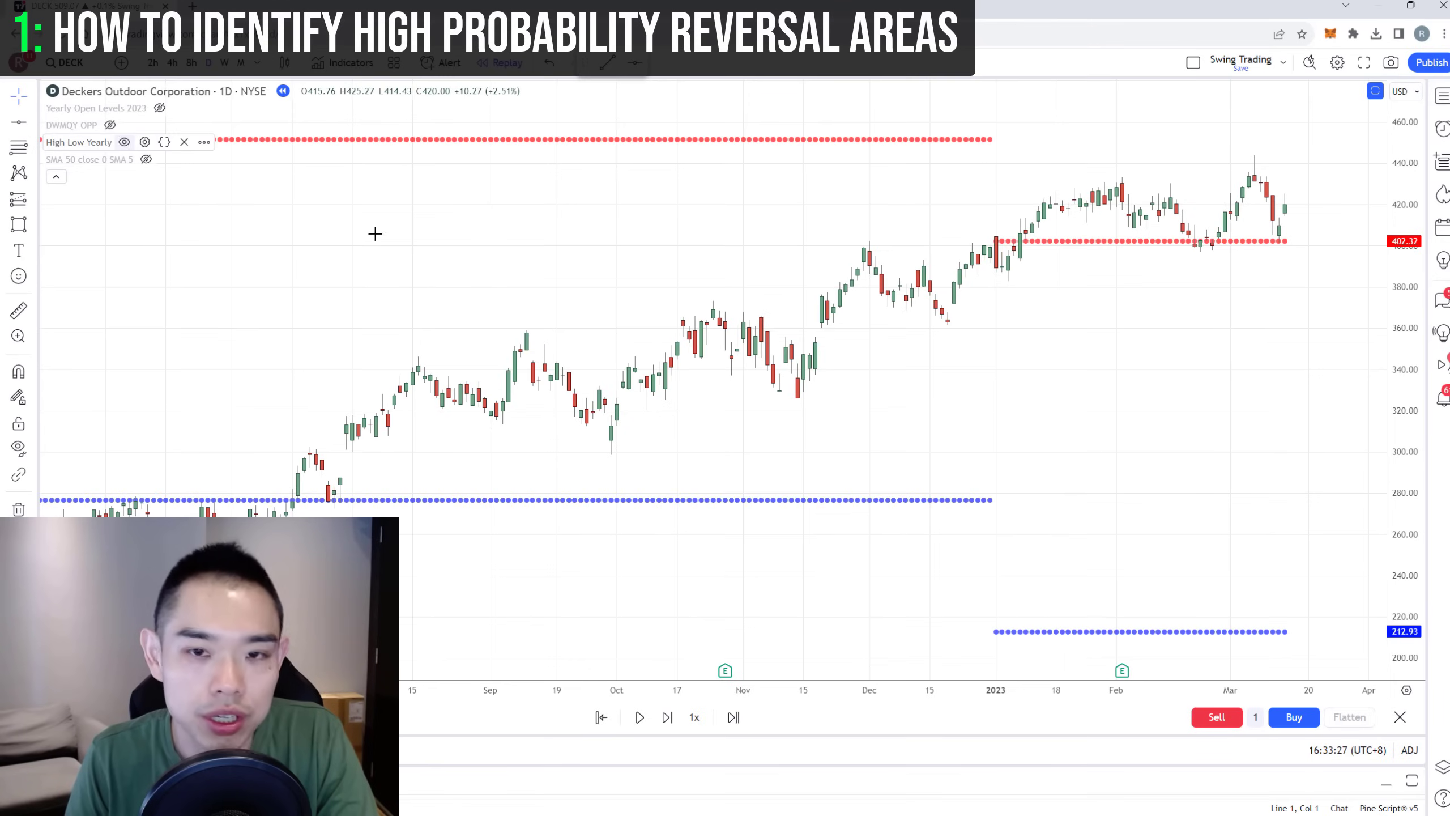
{"action": "left_click_drag", "start_coordinate": [1274, 376], "coordinate": [1268, 373]}
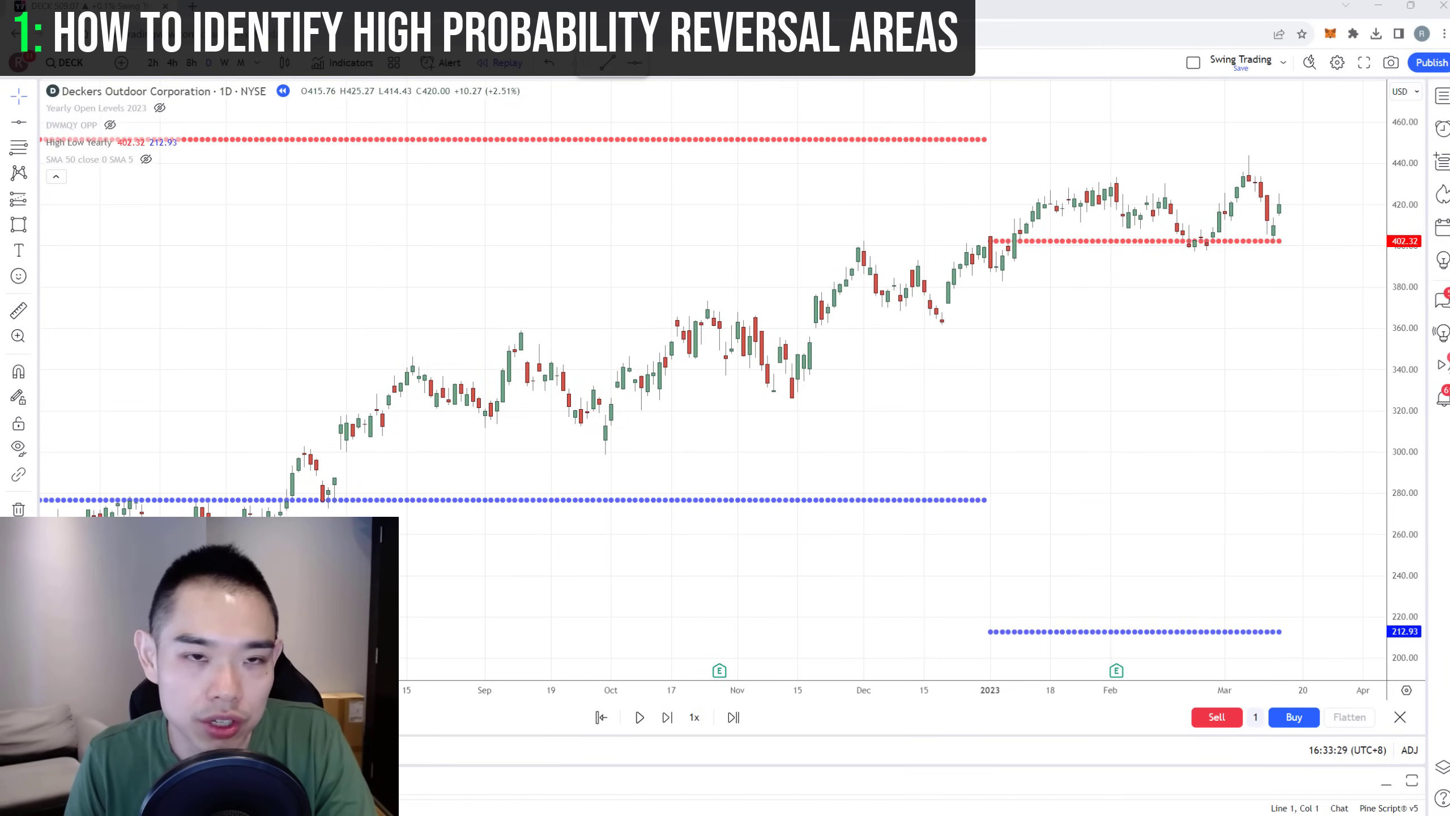
{"action": "left_click_drag", "start_coordinate": [864, 104], "coordinate": [838, 135]}
{"action": "left_click_drag", "start_coordinate": [893, 474], "coordinate": [871, 494]}
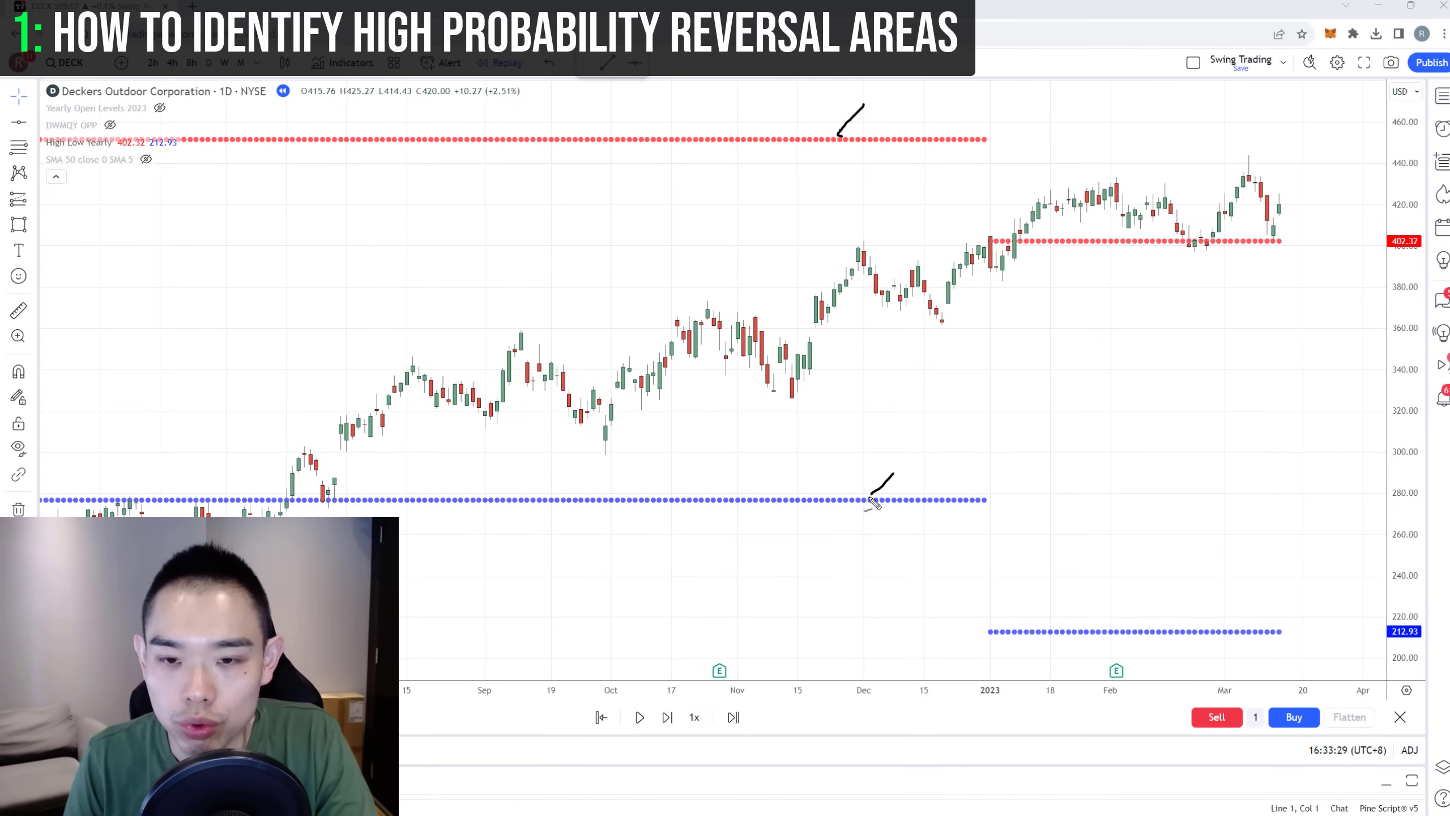
{"action": "left_click_drag", "start_coordinate": [1151, 583], "coordinate": [1136, 630]}
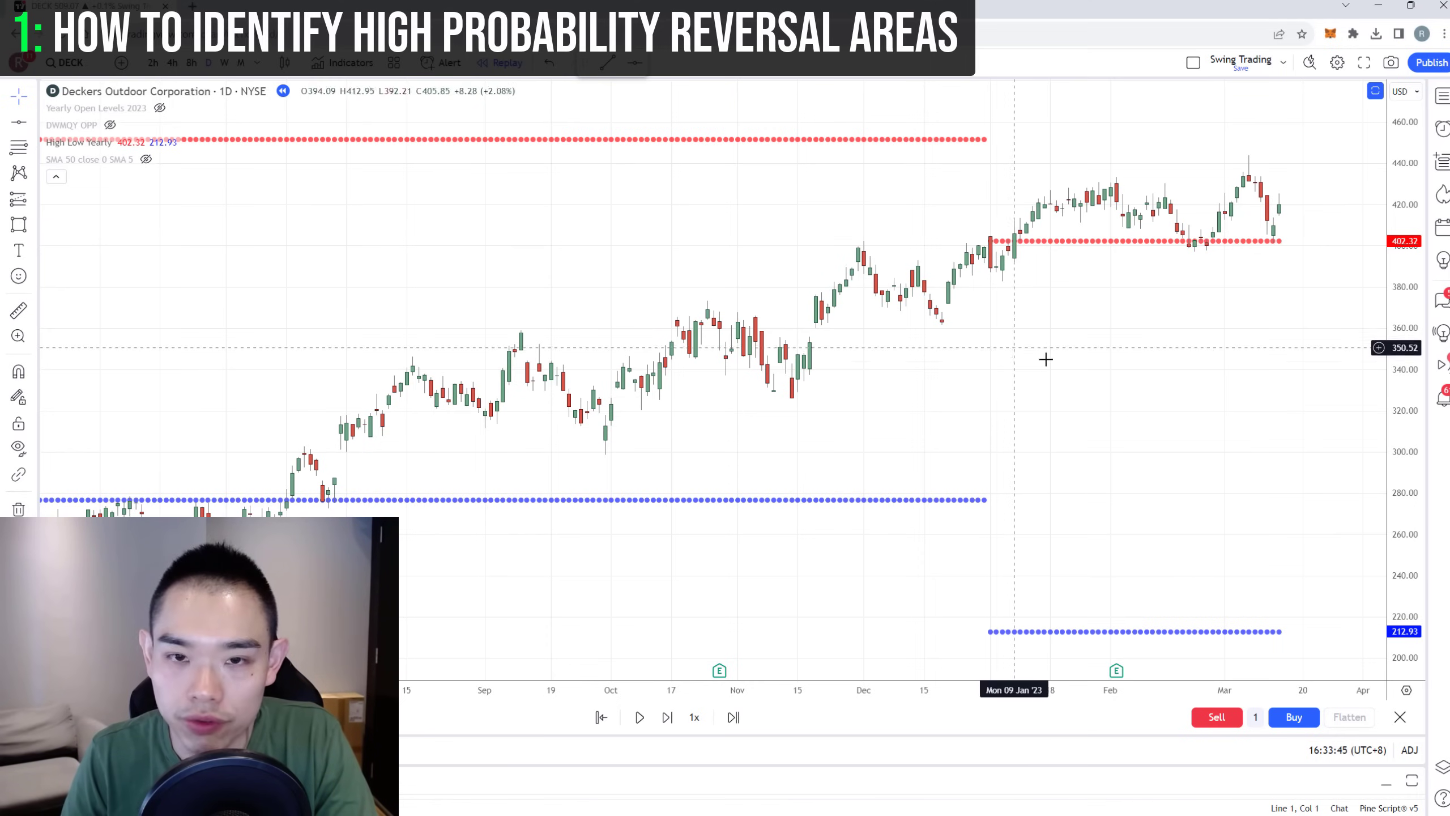
{"action": "scroll", "coordinate": [1056, 357], "scroll_direction": "down", "scroll_amount": 5}
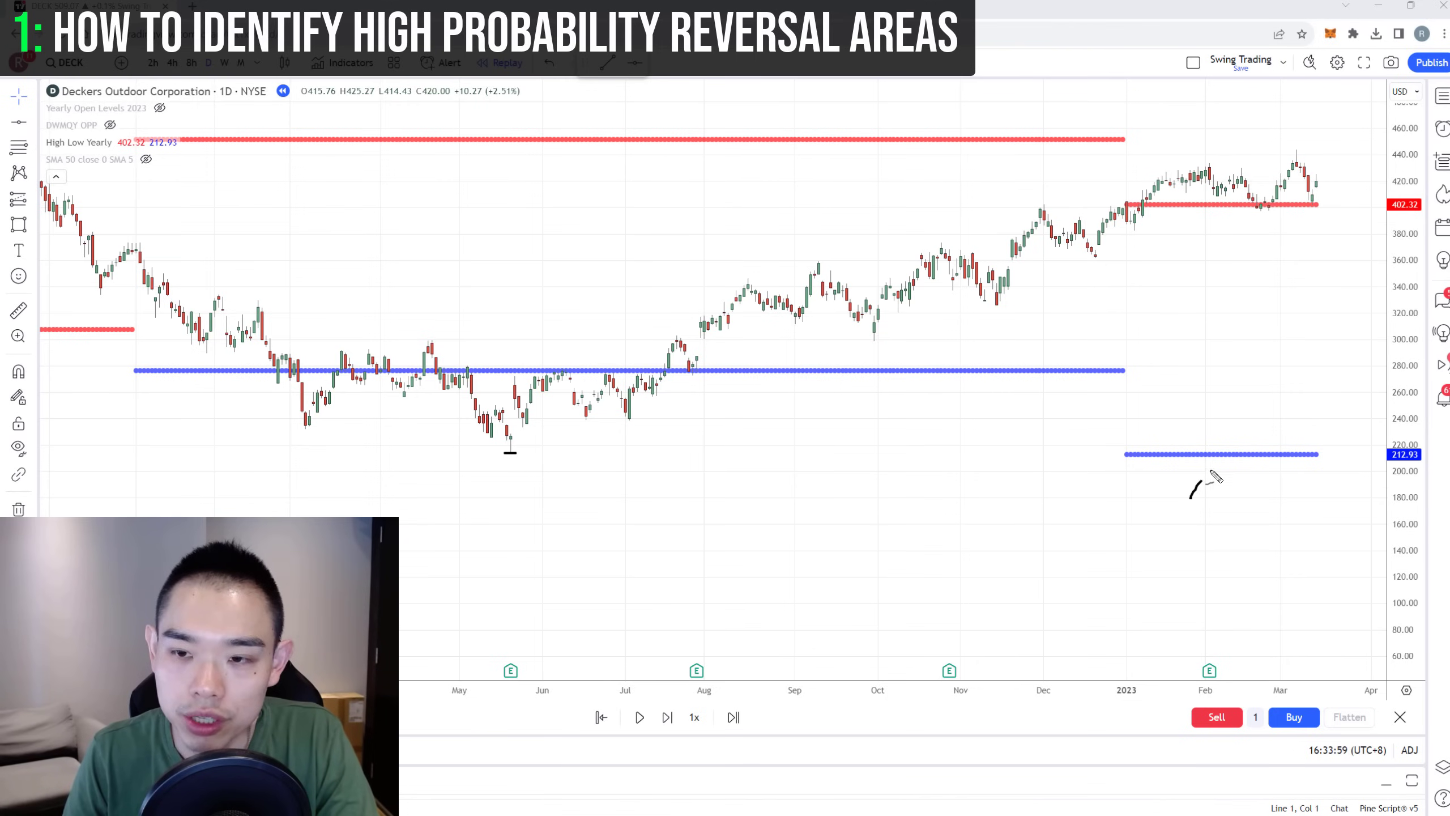
{"action": "left_click_drag", "start_coordinate": [1215, 476], "coordinate": [1196, 470]}
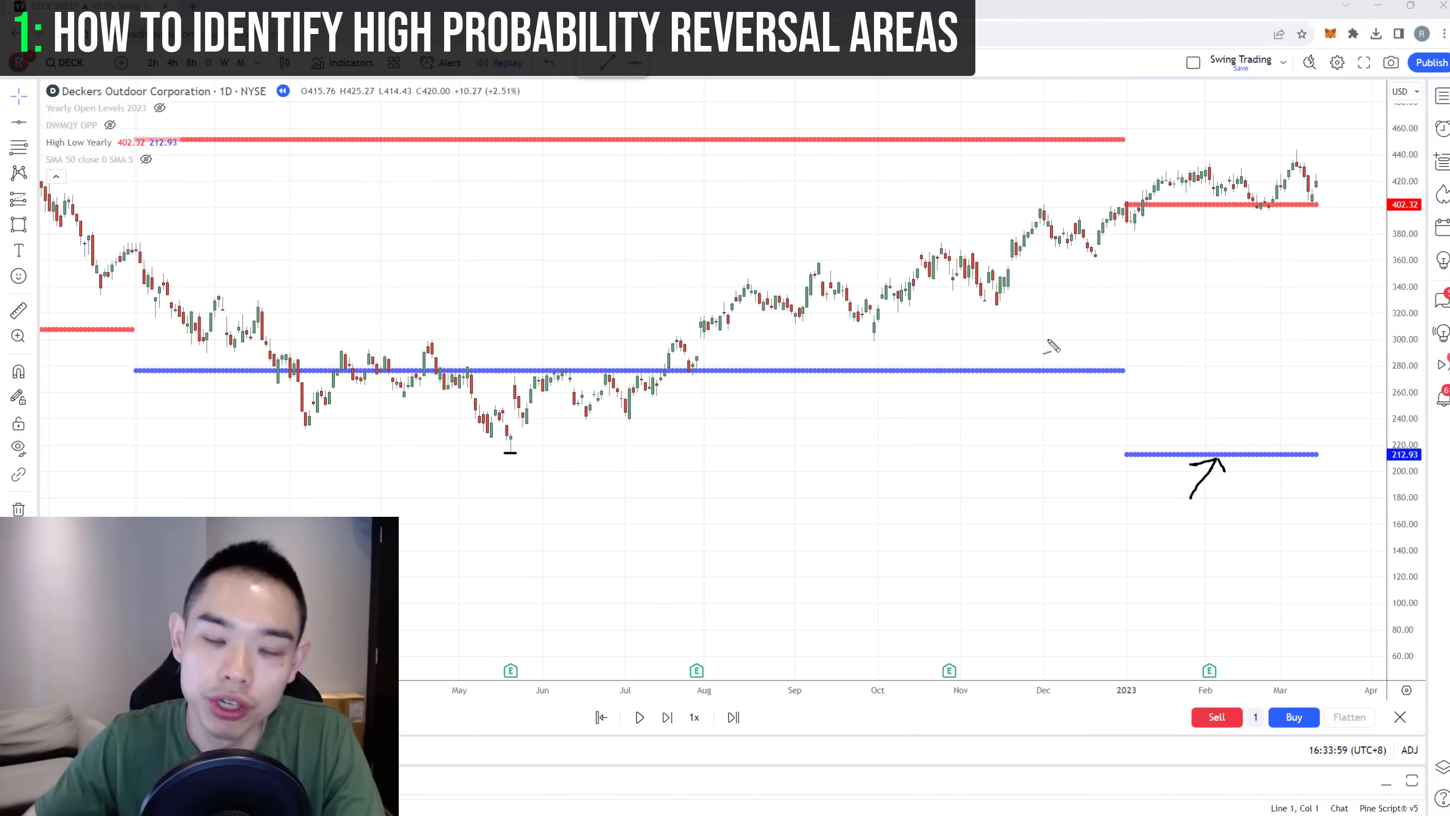
{"action": "key", "text": "Escape"}
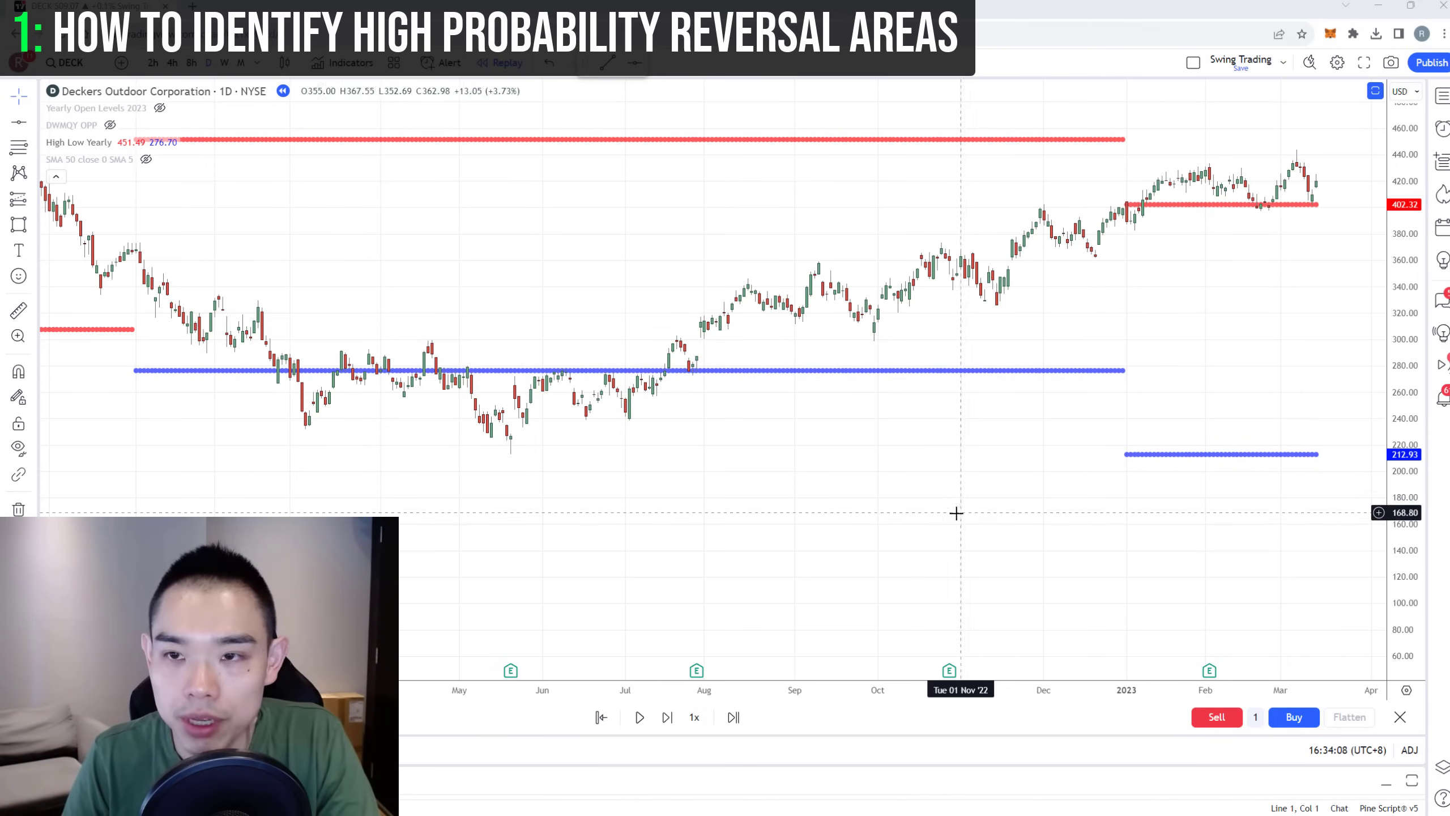
{"action": "left_click_drag", "start_coordinate": [955, 512], "coordinate": [803, 557]}
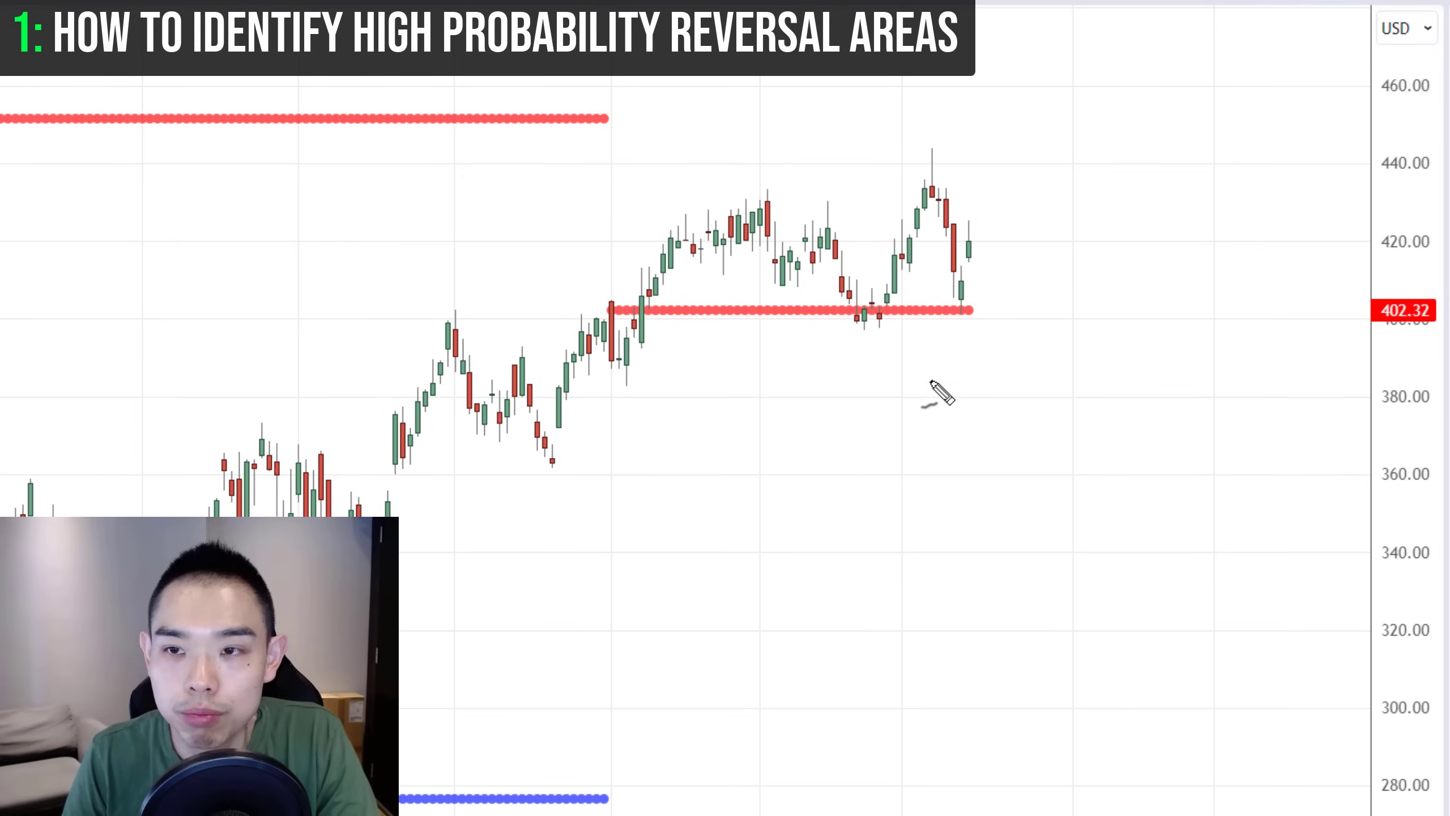
{"action": "left_click_drag", "start_coordinate": [931, 382], "coordinate": [957, 318]}
{"action": "mouse_move", "coordinate": [908, 328]}
{"action": "left_mouse_down"}
{"action": "mouse_move", "coordinate": [958, 318]}
{"action": "mouse_move", "coordinate": [976, 345]}
{"action": "left_mouse_up"}
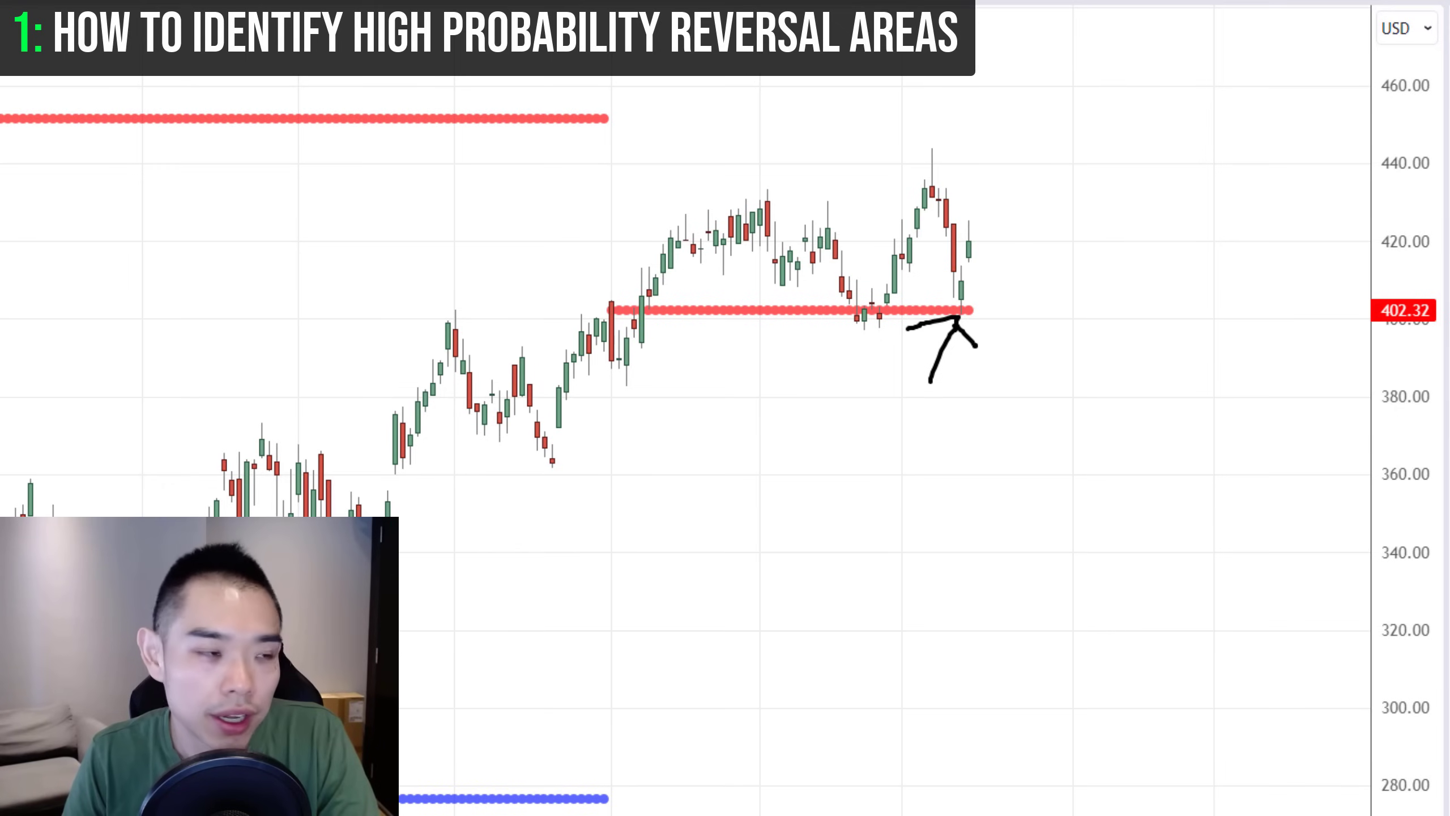
{"action": "key", "text": "Escape"}
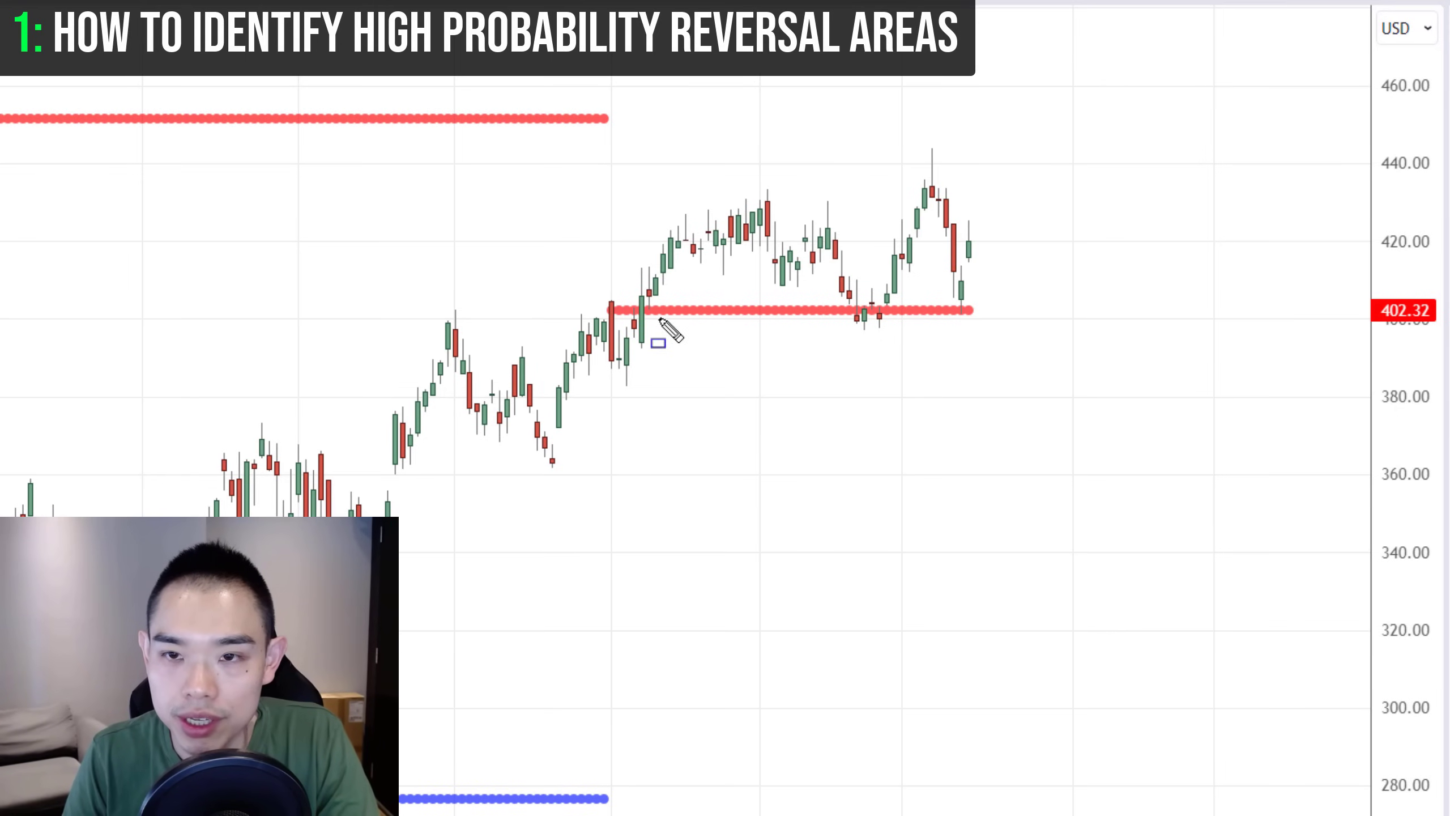
{"action": "left_click_drag", "start_coordinate": [439, 309], "coordinate": [1076, 334]}
{"action": "left_click_drag", "start_coordinate": [449, 332], "coordinate": [476, 304]}
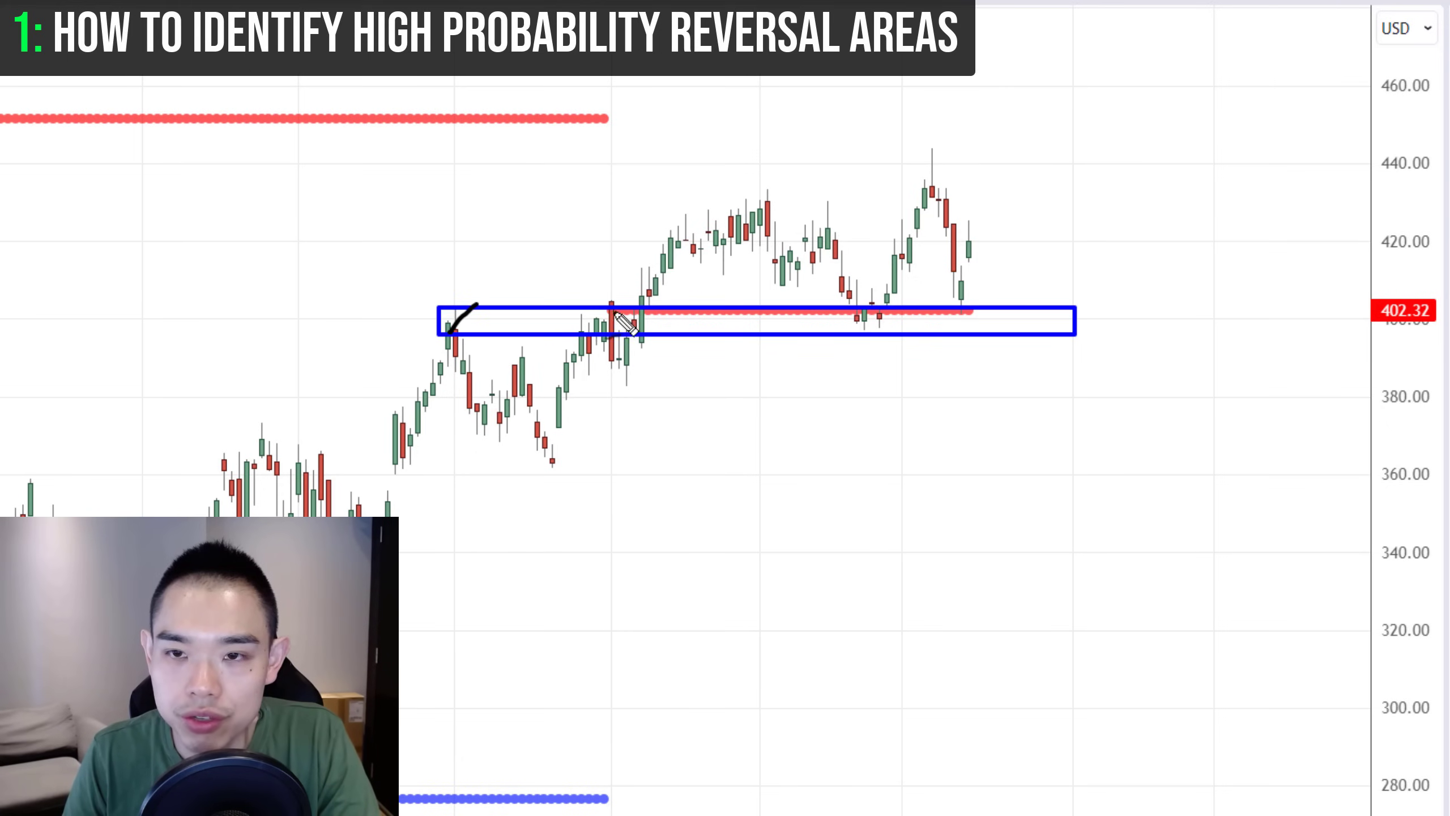
{"action": "left_click_drag", "start_coordinate": [603, 313], "coordinate": [623, 294]}
{"action": "mouse_move", "coordinate": [611, 357]}
{"action": "left_mouse_down"}
{"action": "mouse_move", "coordinate": [755, 187]}
{"action": "mouse_move", "coordinate": [794, 262]}
{"action": "mouse_move", "coordinate": [859, 302]}
{"action": "mouse_move", "coordinate": [862, 325]}
{"action": "mouse_move", "coordinate": [923, 193]}
{"action": "mouse_move", "coordinate": [956, 297]}
{"action": "mouse_move", "coordinate": [975, 233]}
{"action": "left_mouse_up"}
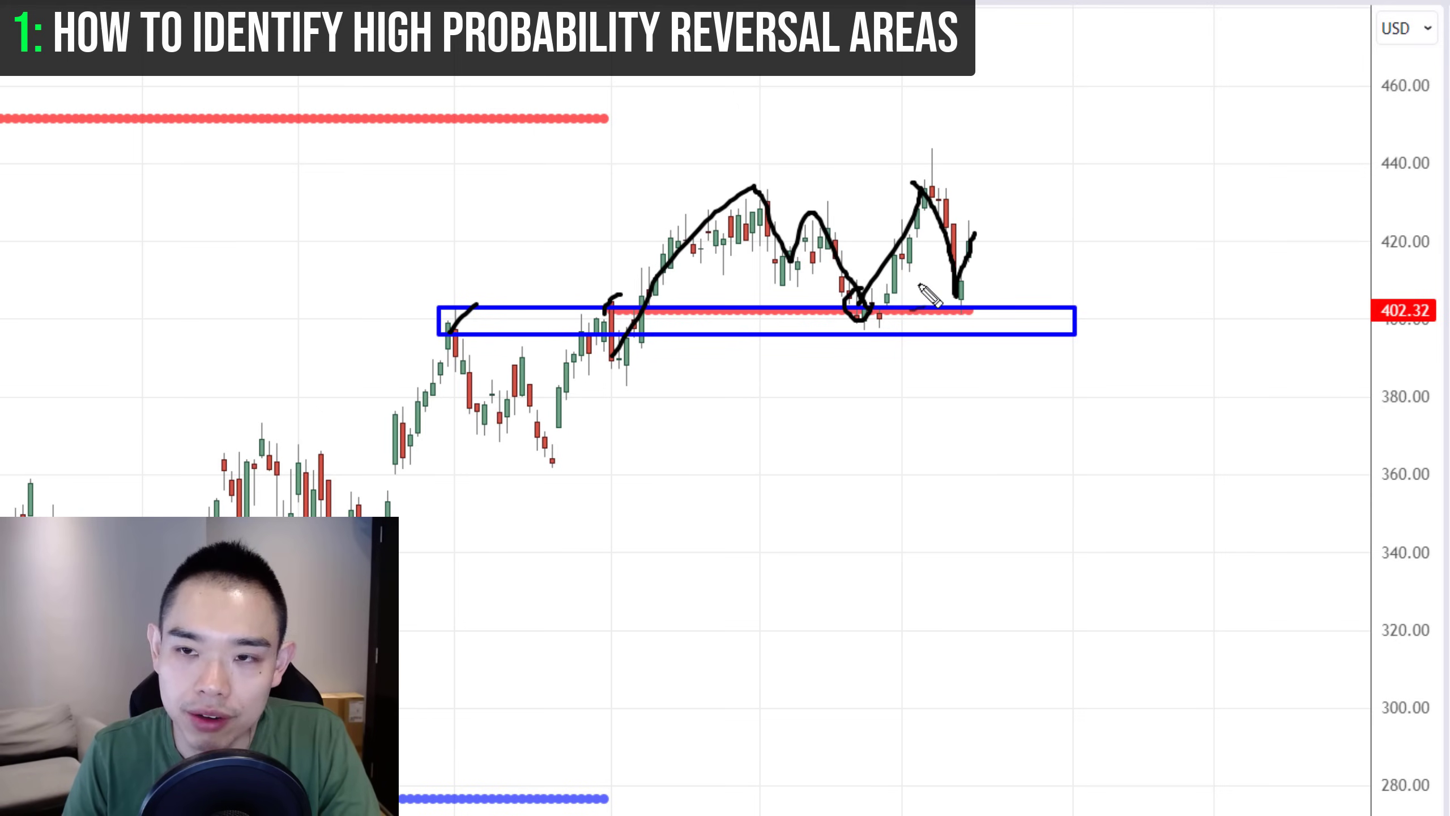
{"action": "key", "text": "Escape"}
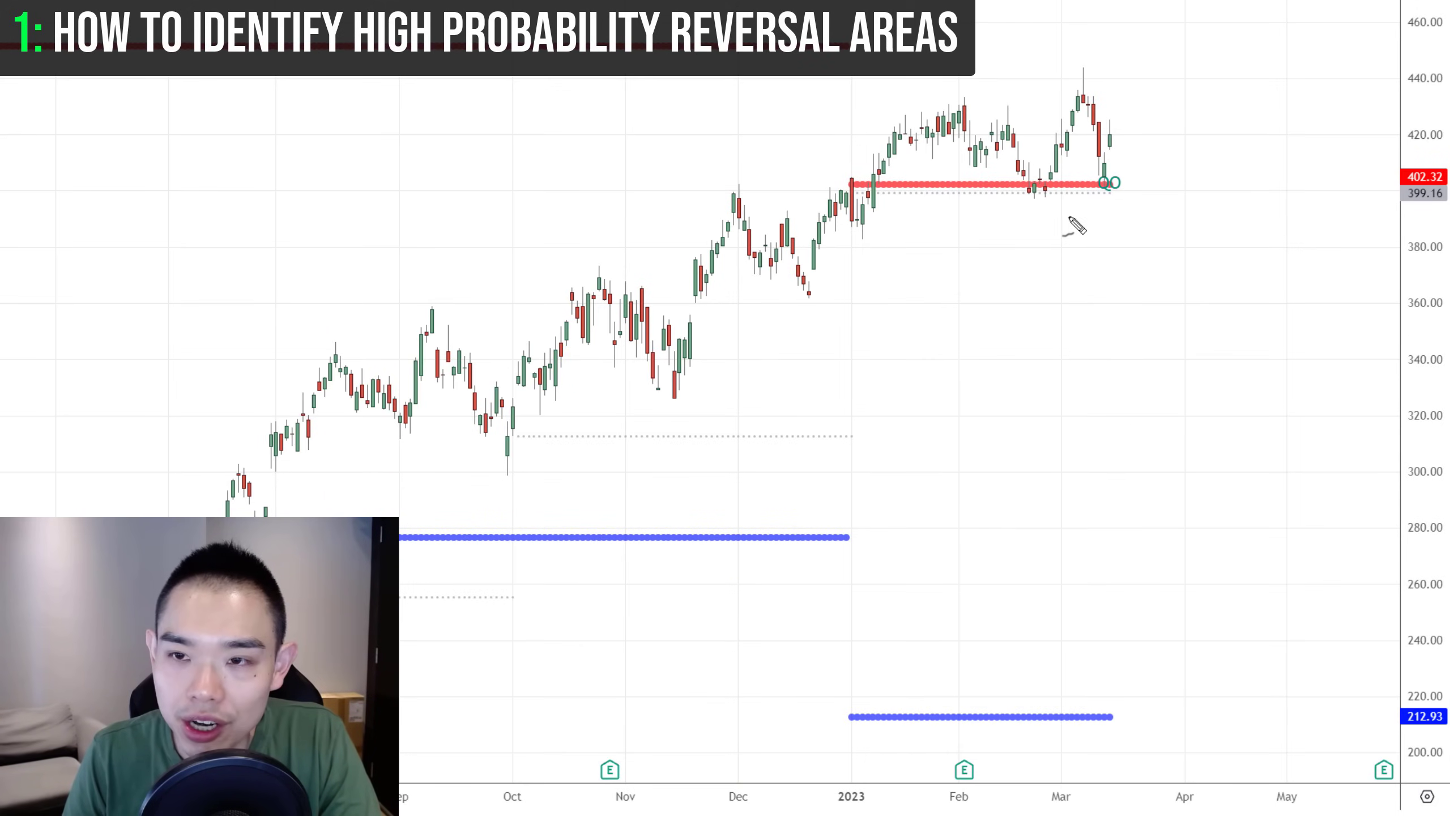
- Mark the latest dip near 402.32 and shift the chart view slightly left
{"action": "left_click_drag", "start_coordinate": [1067, 218], "coordinate": [1078, 201]}
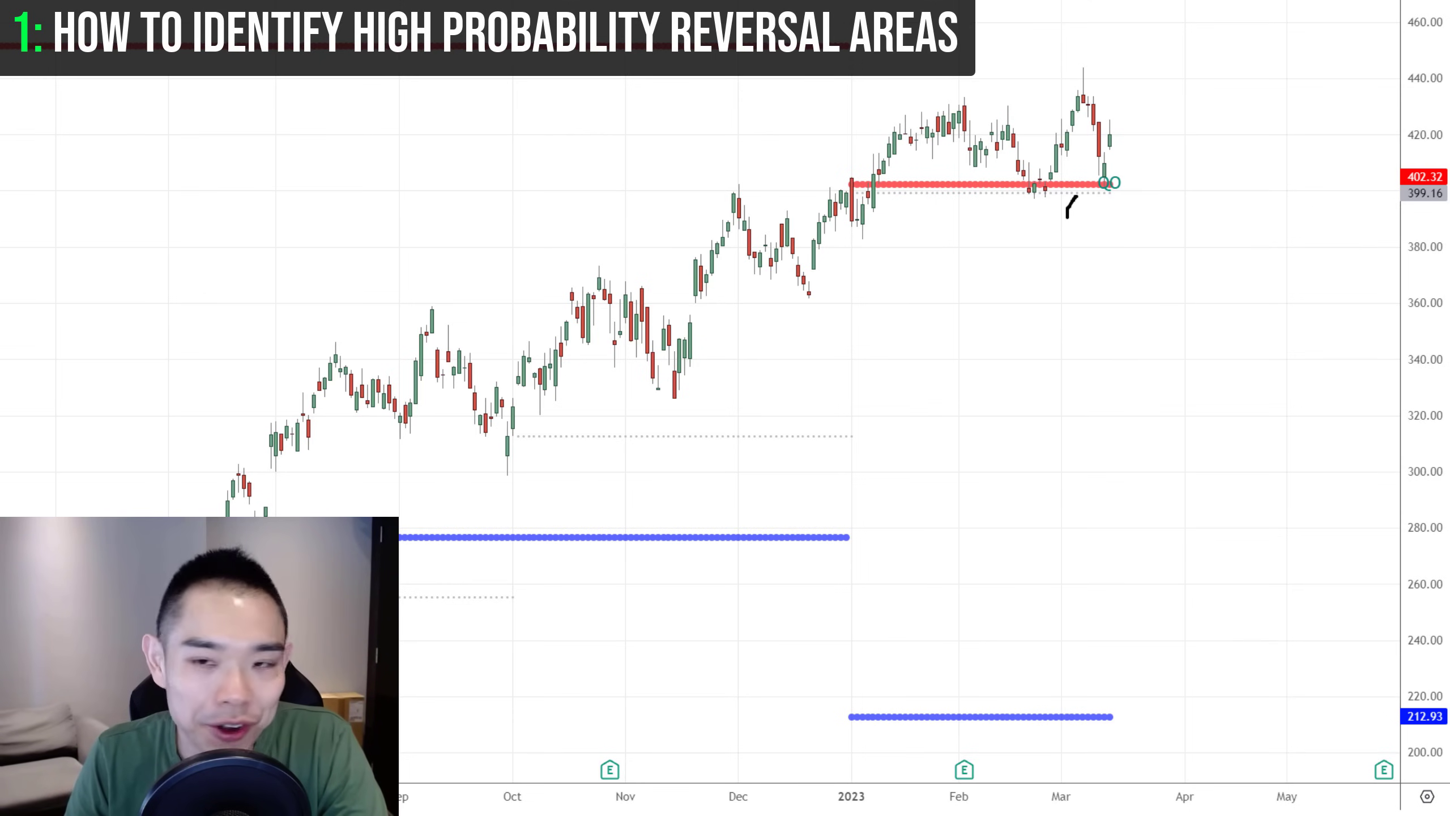
{"action": "scroll", "coordinate": [1017, 387], "scroll_direction": "up", "scroll_amount": 3}
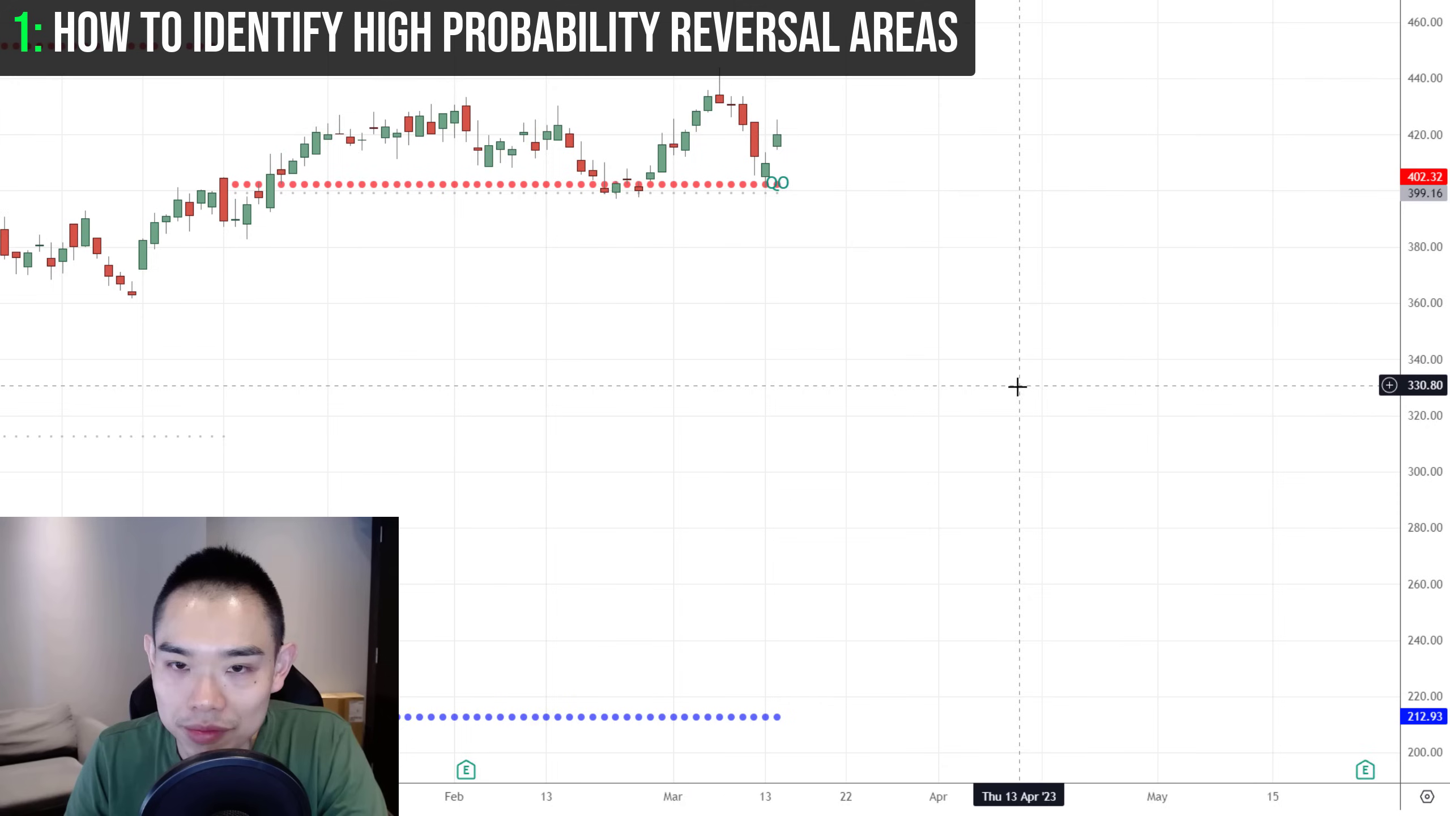
{"action": "scroll", "coordinate": [923, 372], "scroll_direction": "down", "scroll_amount": 5}
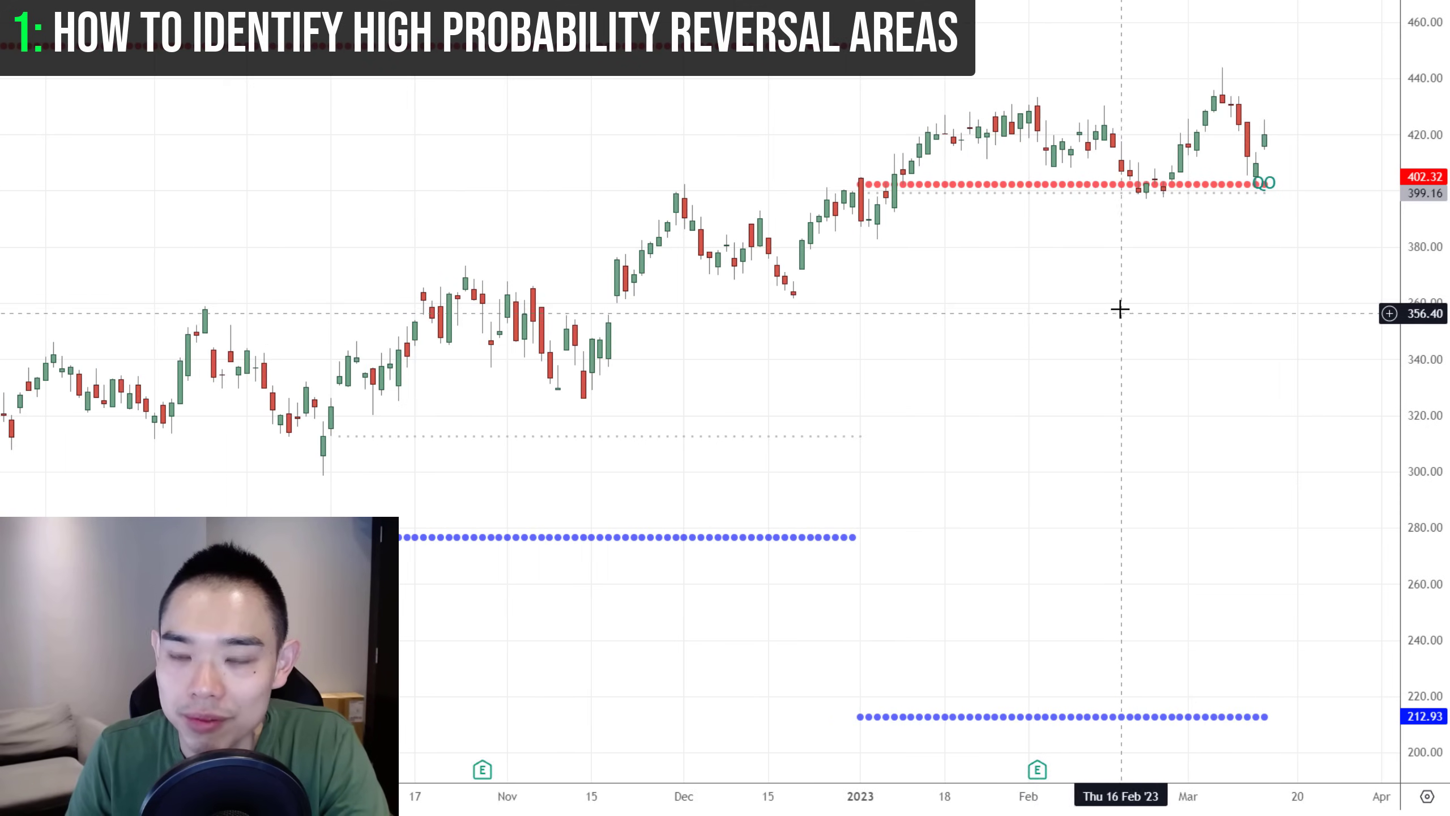
{"action": "left_click_drag", "start_coordinate": [1119, 309], "coordinate": [1085, 296]}
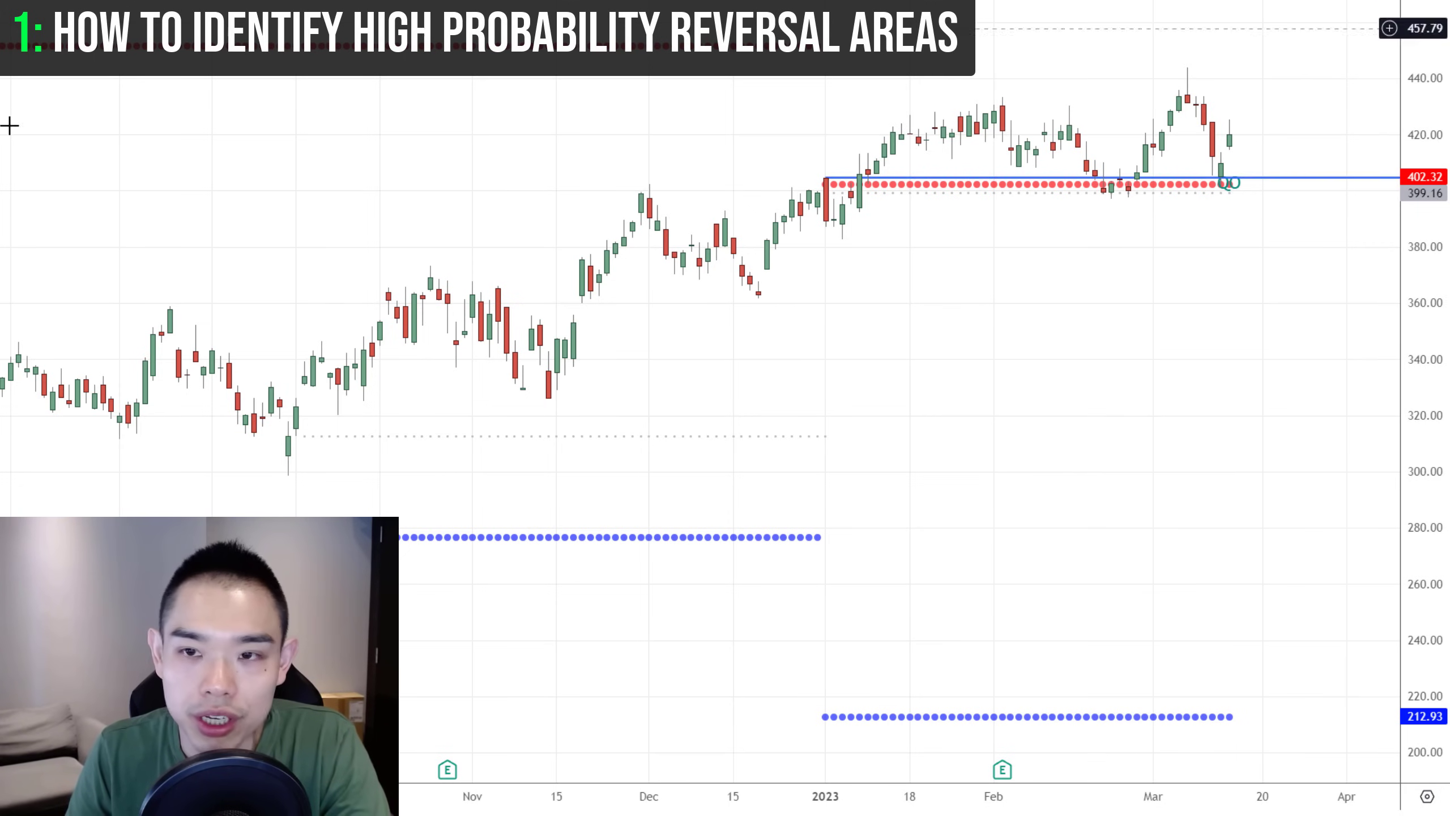
- Draw the 2023 Open line near 402 and enclose the reversal zone in a blue box
{"action": "left_click_drag", "start_coordinate": [947, 360], "coordinate": [693, 363]}
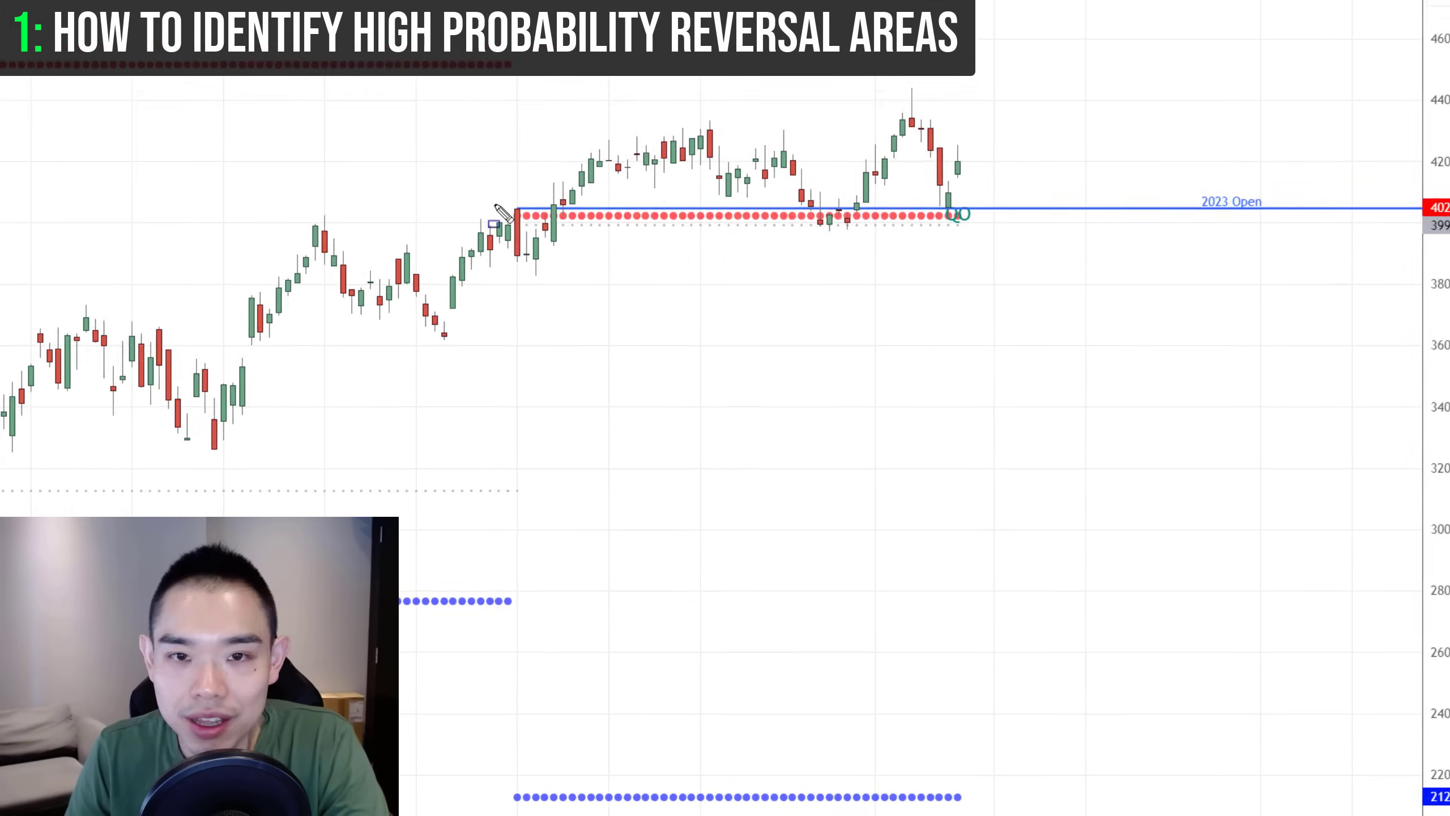
{"action": "left_click_drag", "start_coordinate": [562, 168], "coordinate": [776, 197]}
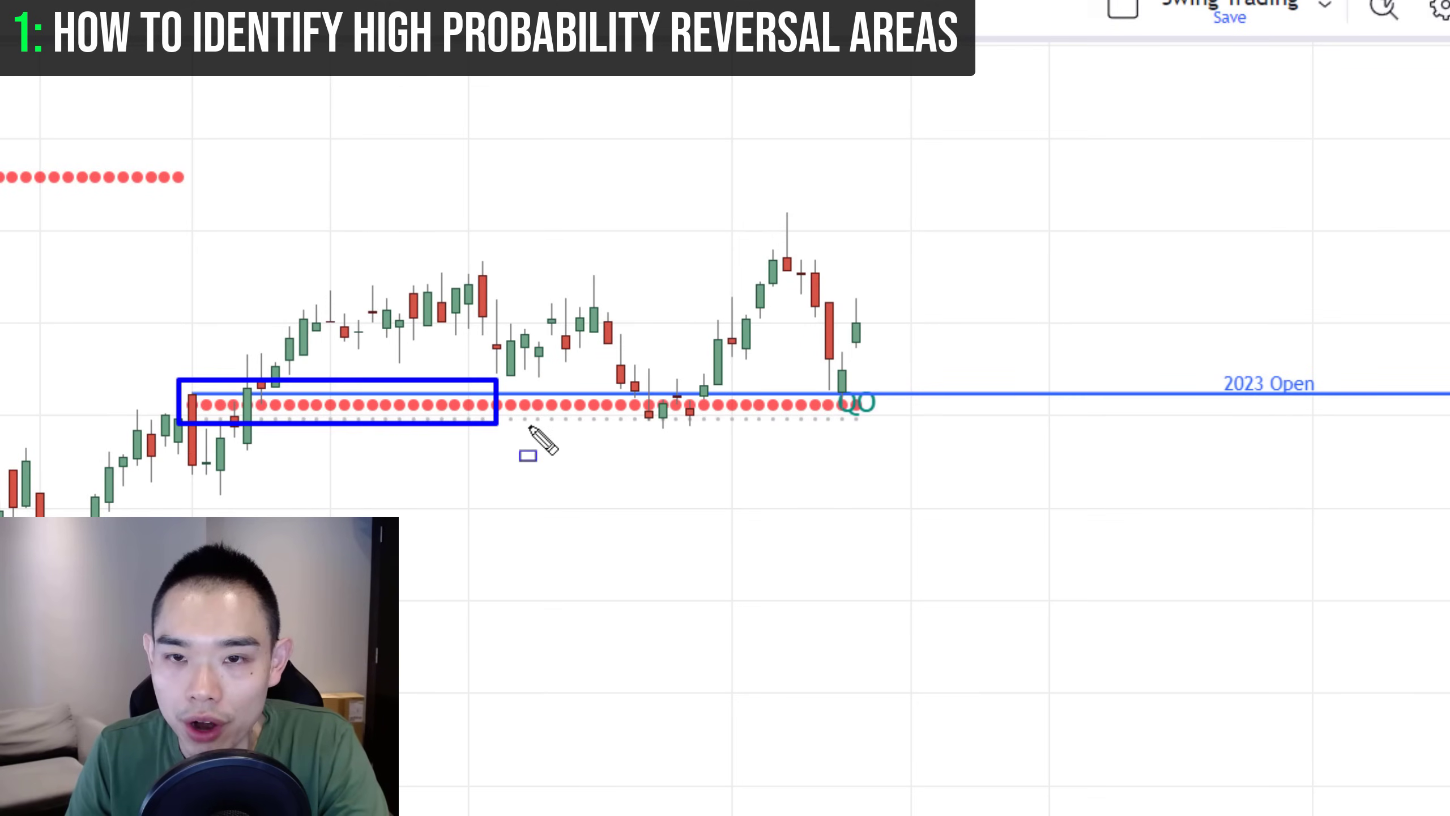
{"action": "left_click_drag", "start_coordinate": [531, 427], "coordinate": [919, 438]}
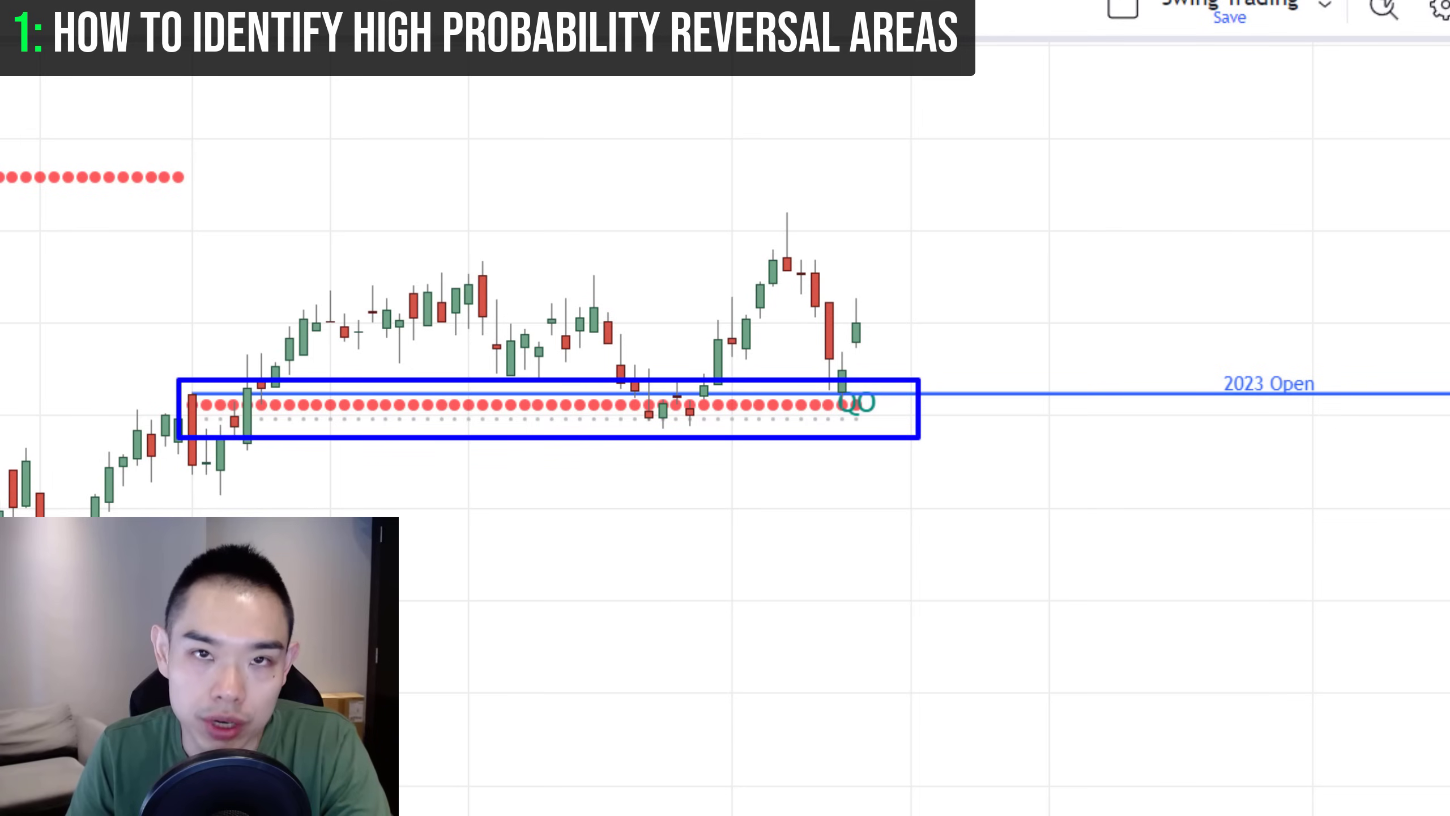